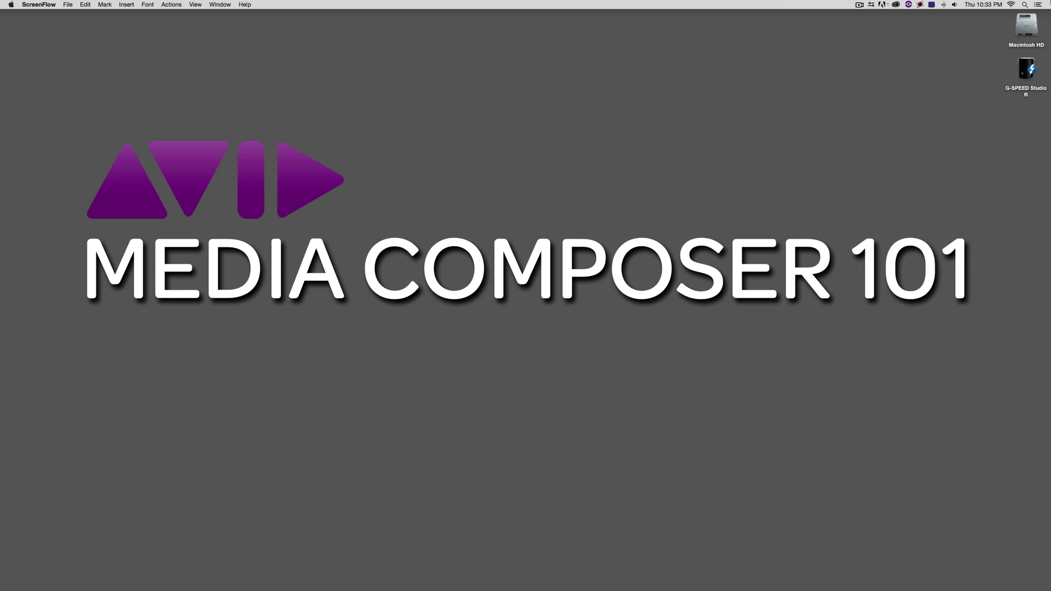
Switch to Media Composer, open the Media Composer 101 Bin, and view the 1080p/23.976 Format settings
key(super+Tab)
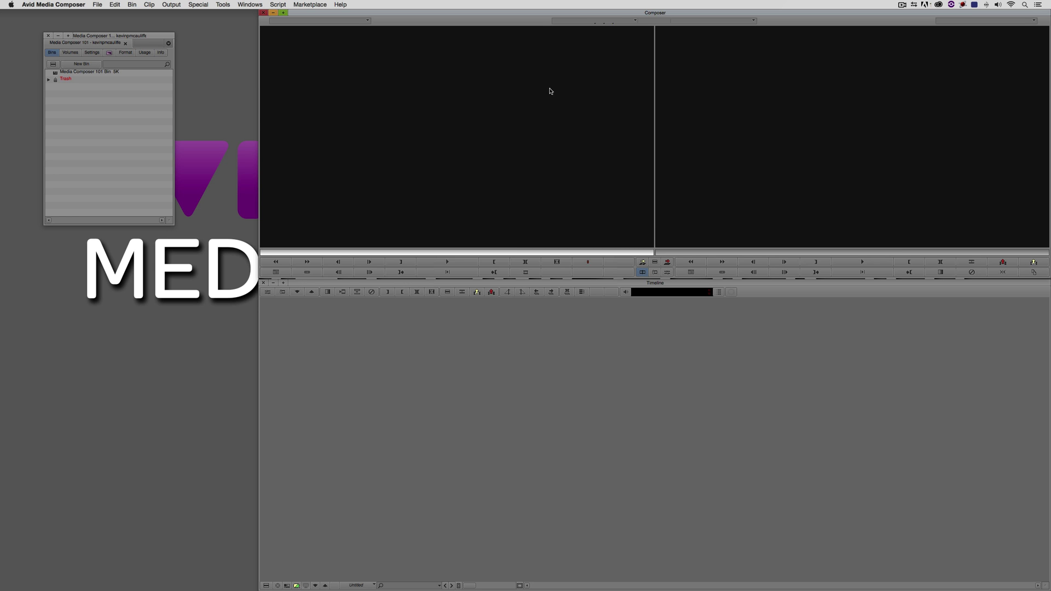
double_click(55, 73)
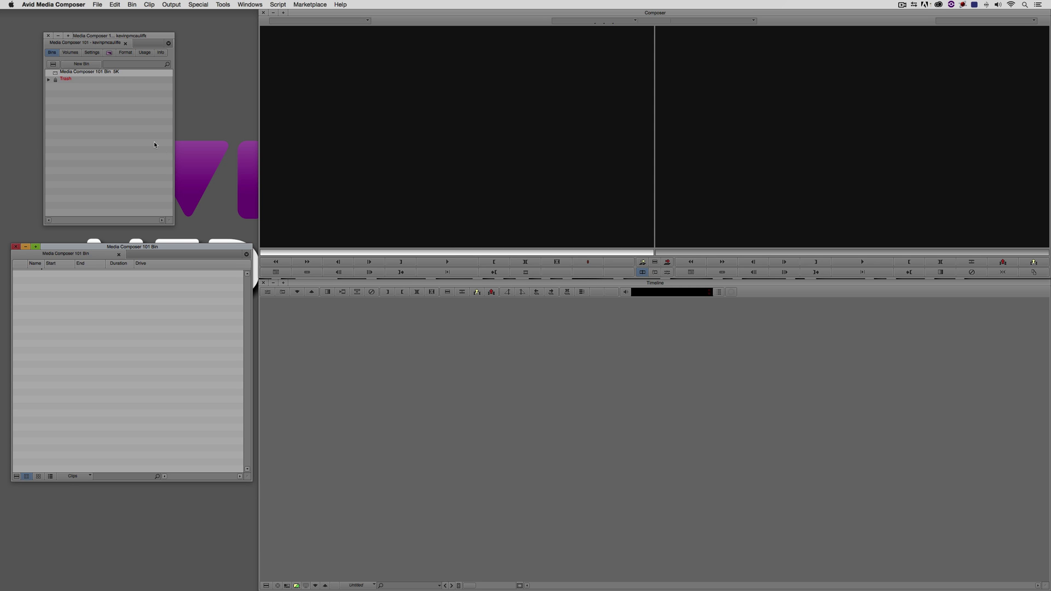
click(124, 52)
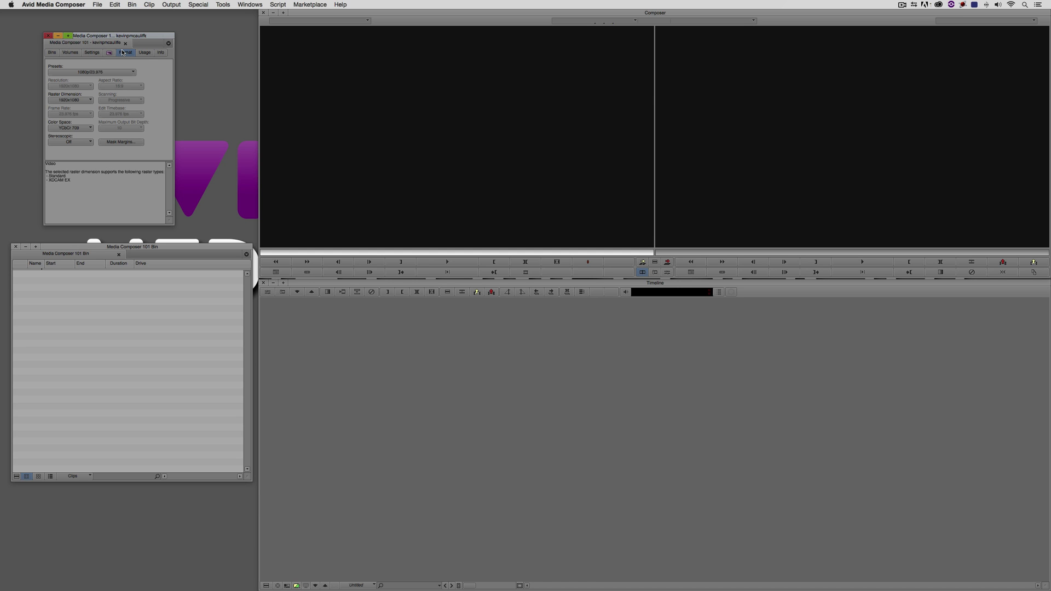
Link Elephants-1.mxf into the bin and preview it in the source monitor
right_click(98, 282)
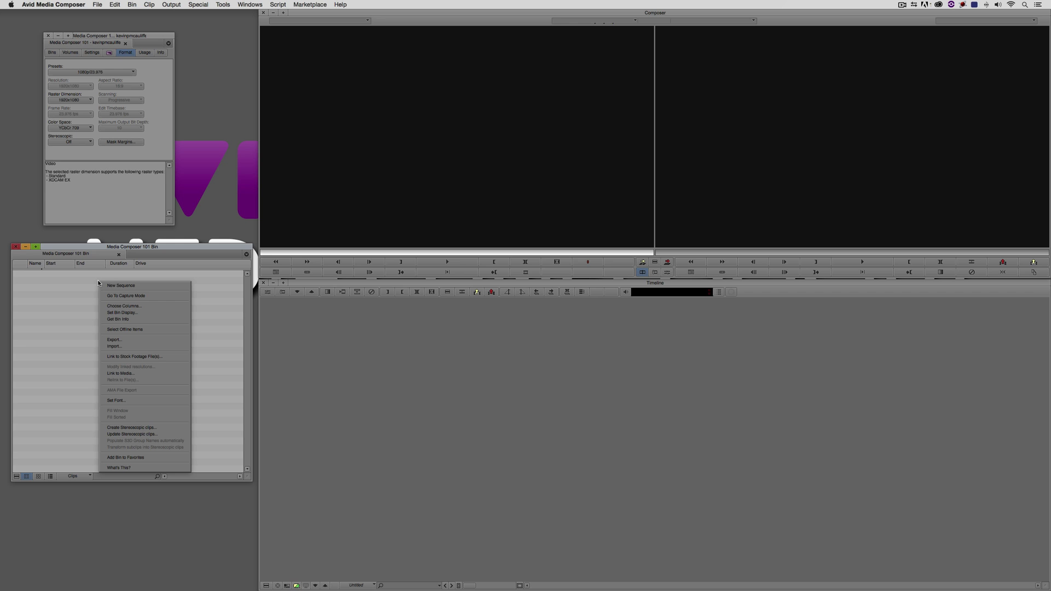
click(141, 374)
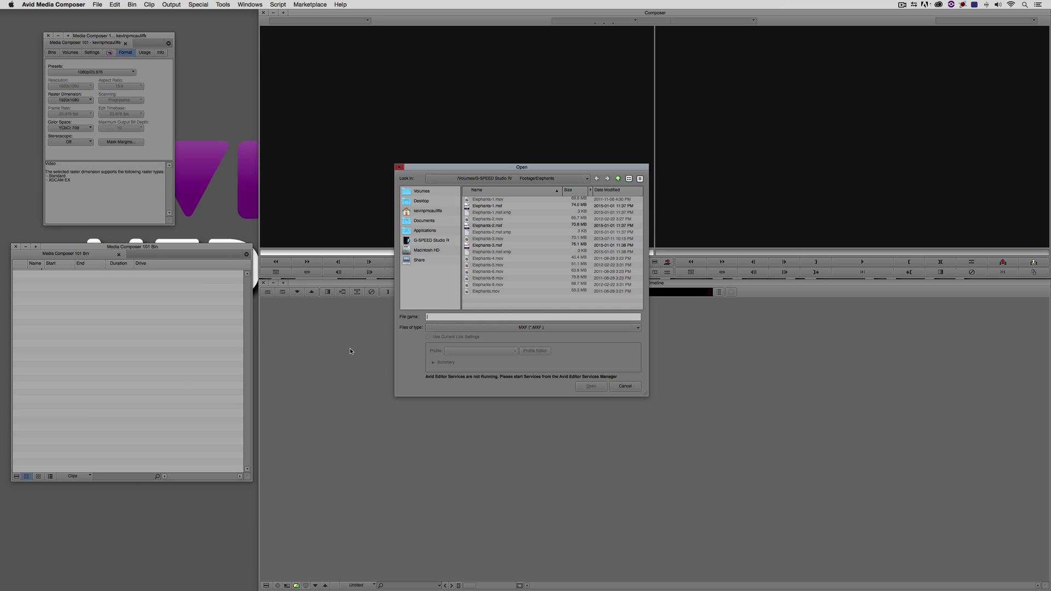
click(515, 206)
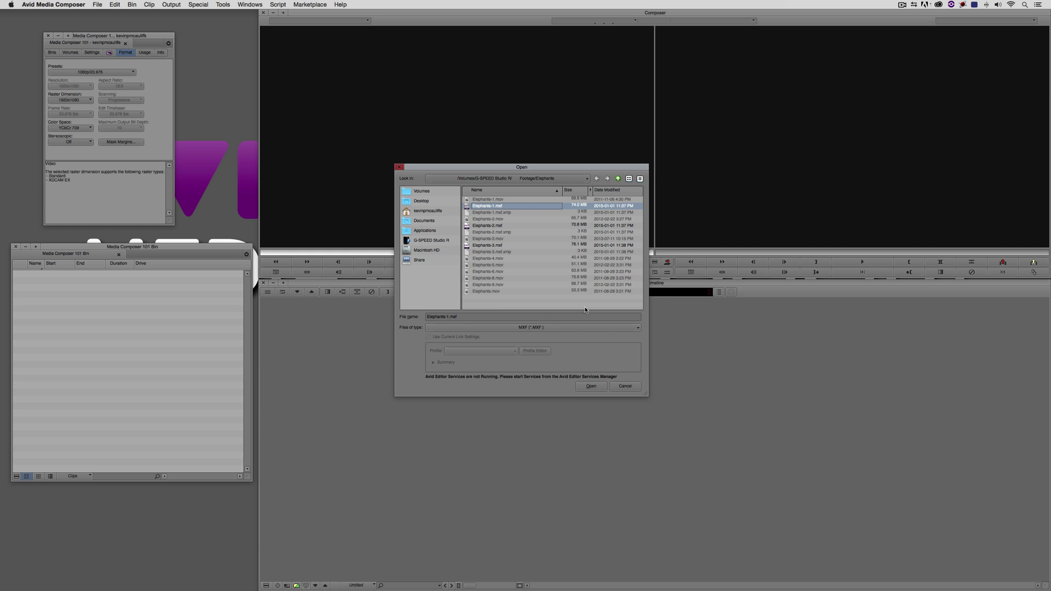
click(600, 388)
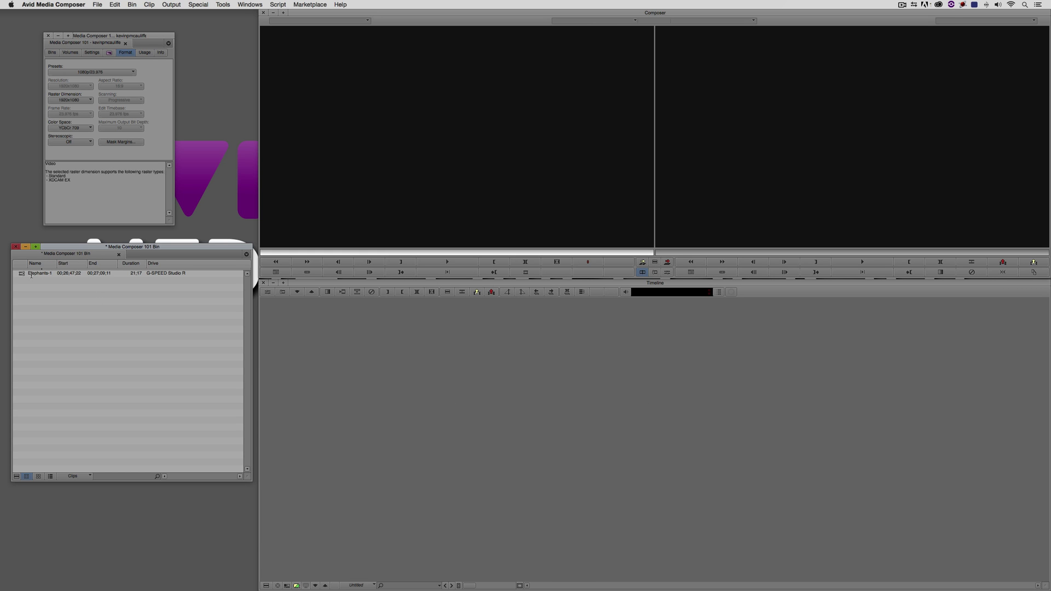
drag(31, 274, 427, 192)
key(l)
key(l)
key(l)
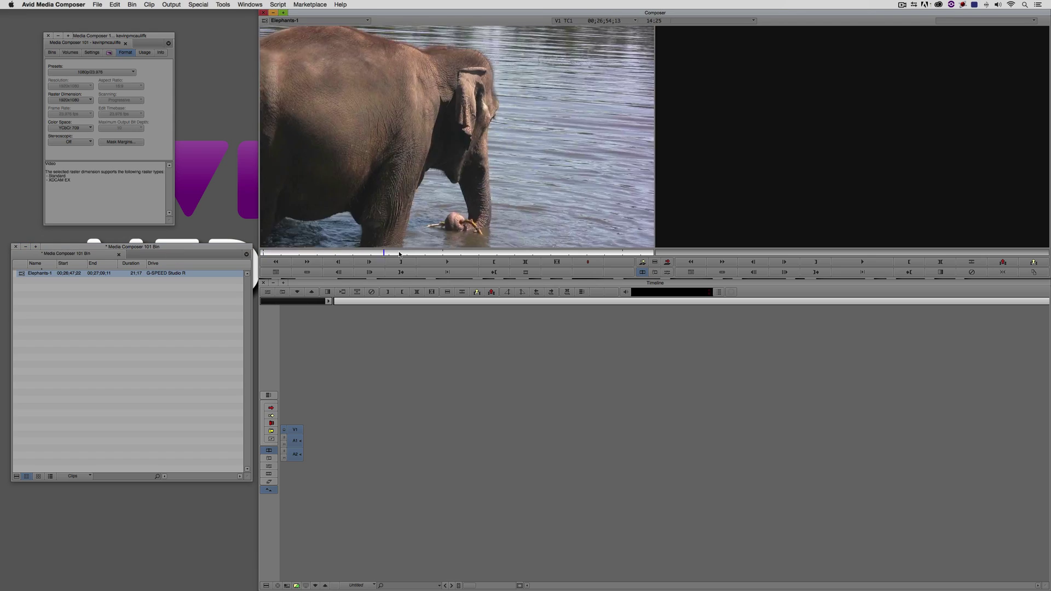
key(j)
key(j)
key(j)
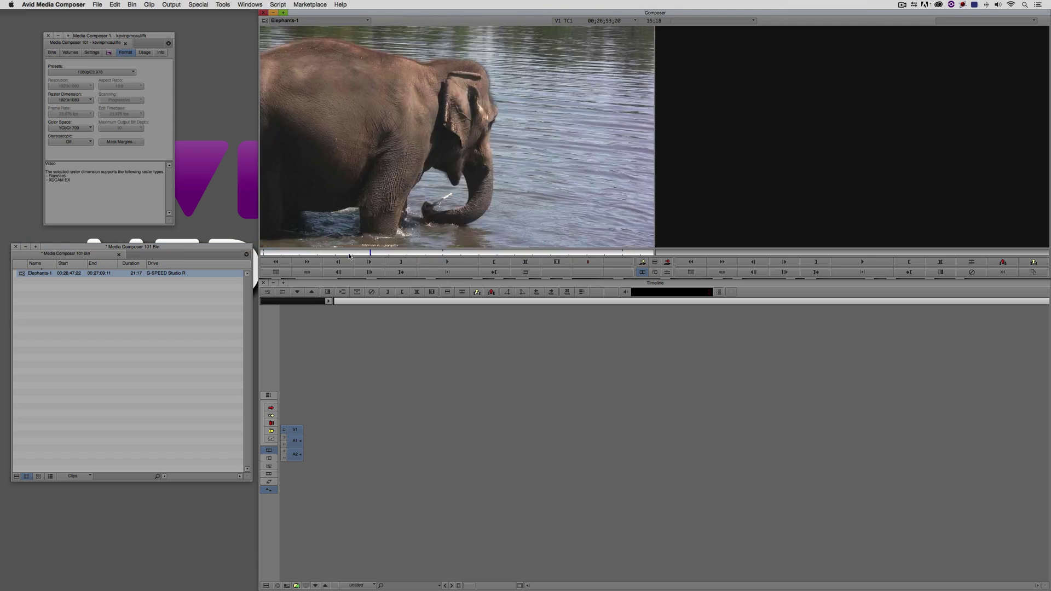
Link Elephants-2.mxf and Elephants-3.mxf into the bin together
right_click(66, 300)
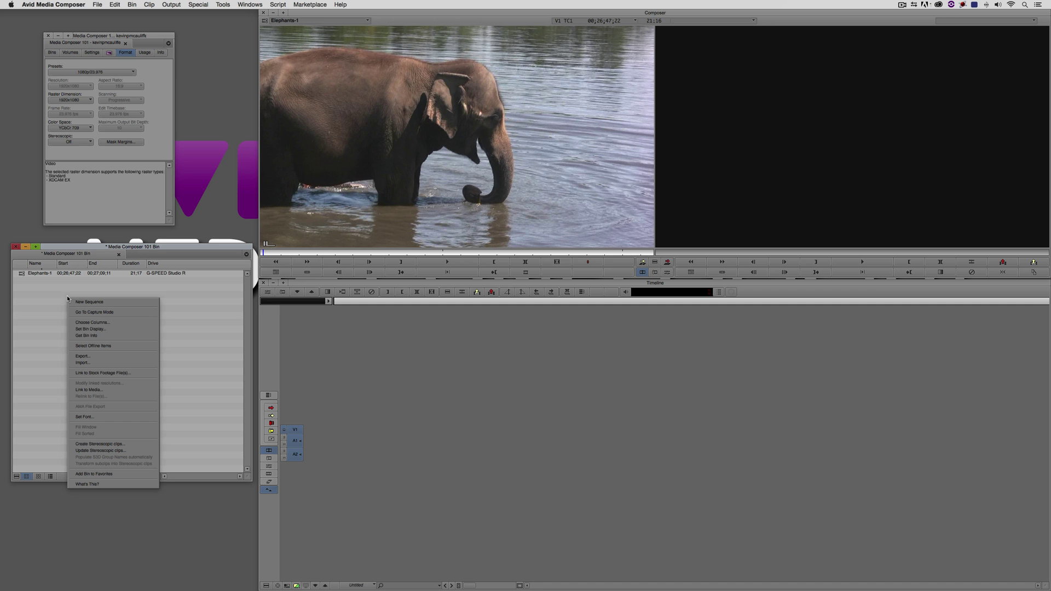
click(115, 386)
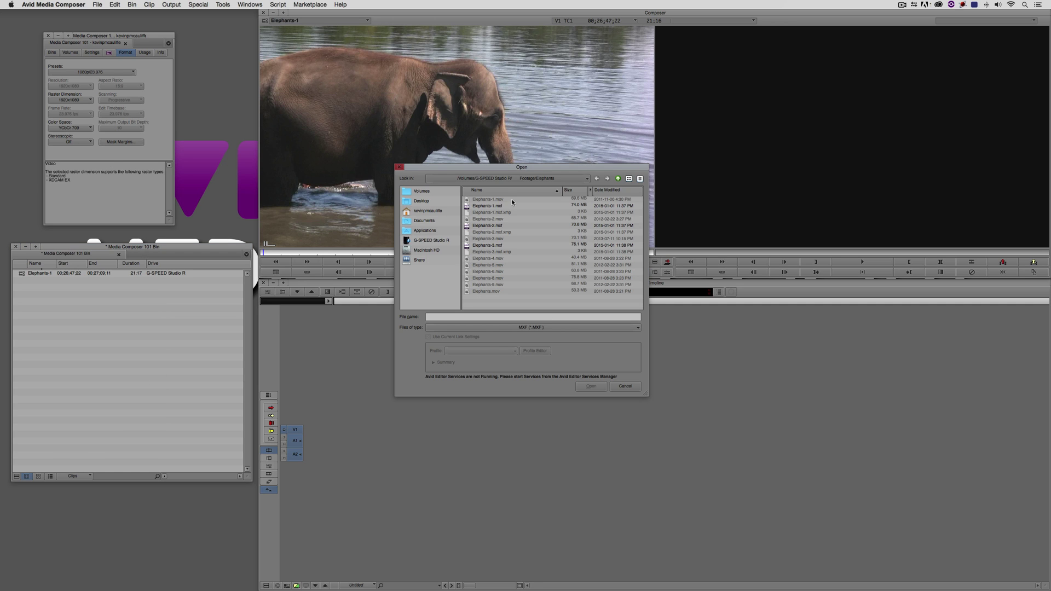
click(496, 226)
right_click(496, 245)
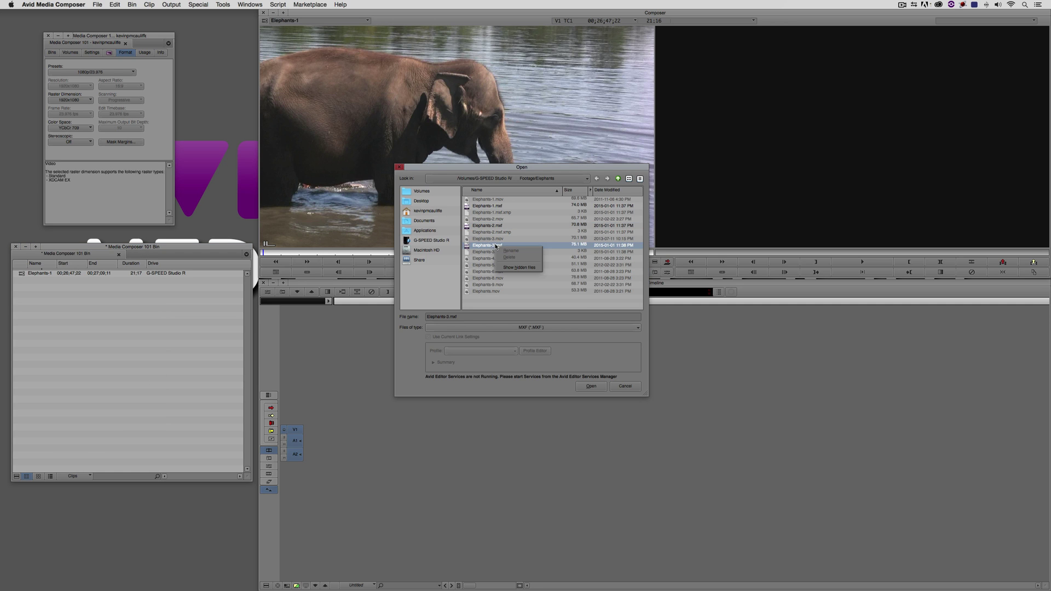
click(486, 229)
click(487, 225)
click(592, 386)
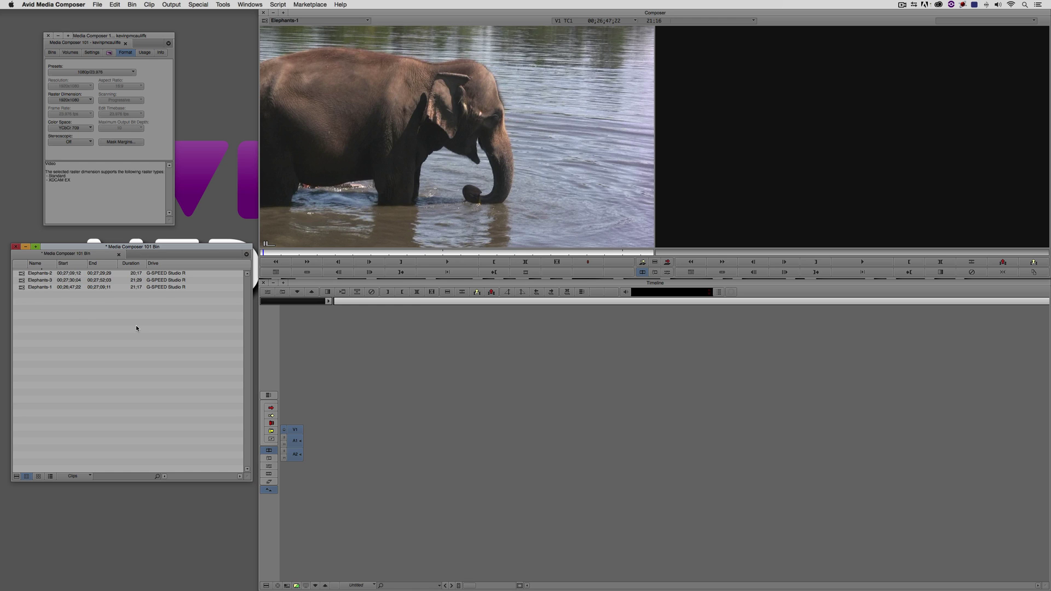
Link 000585–000587_VTXHD.mov from Footage/Basketball using the Autodetect Plug-in file type
right_click(67, 306)
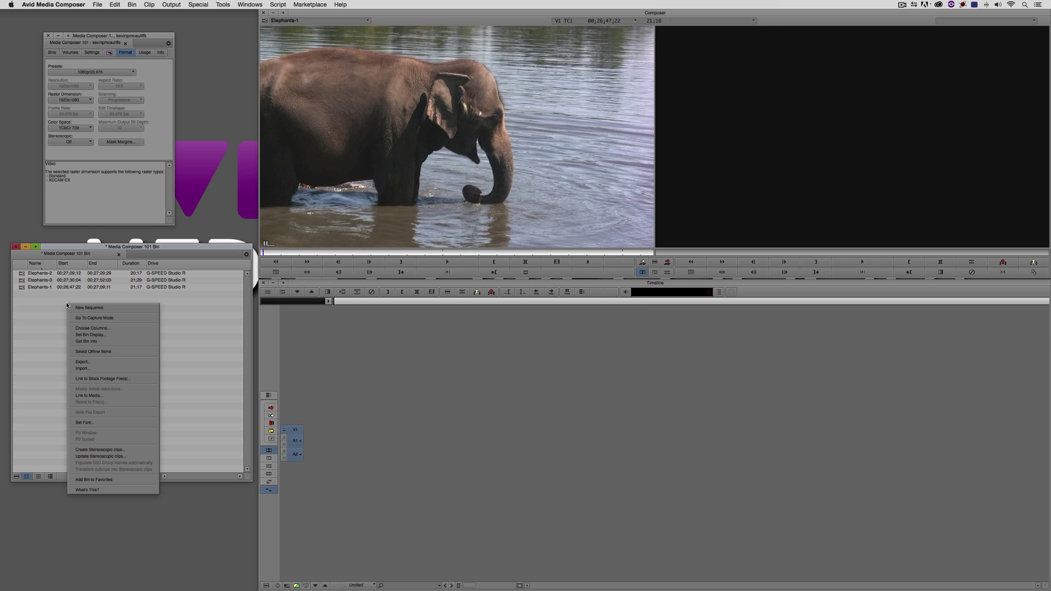
click(107, 396)
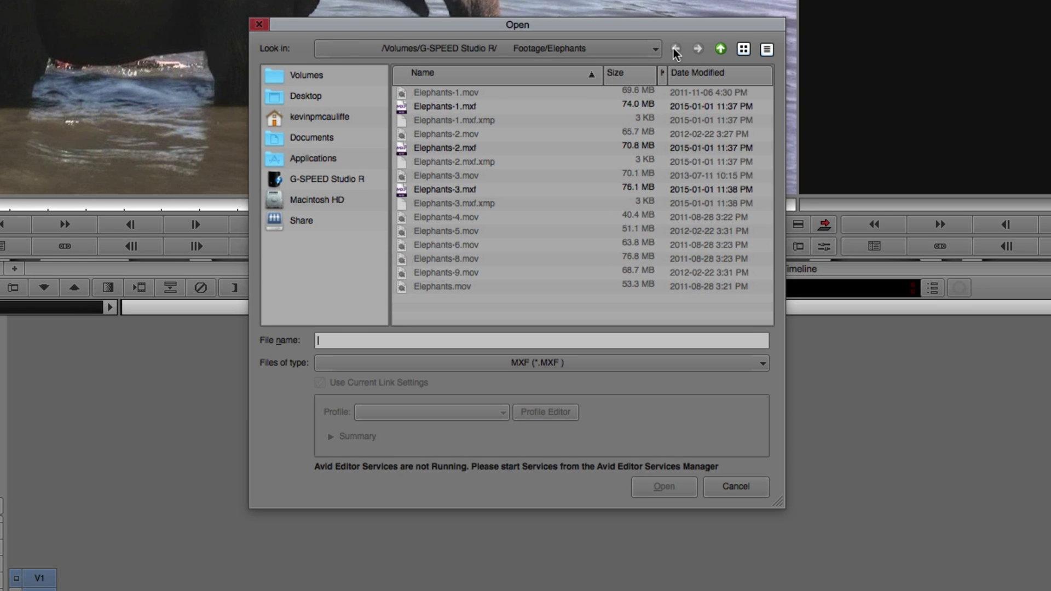
click(721, 49)
double_click(462, 134)
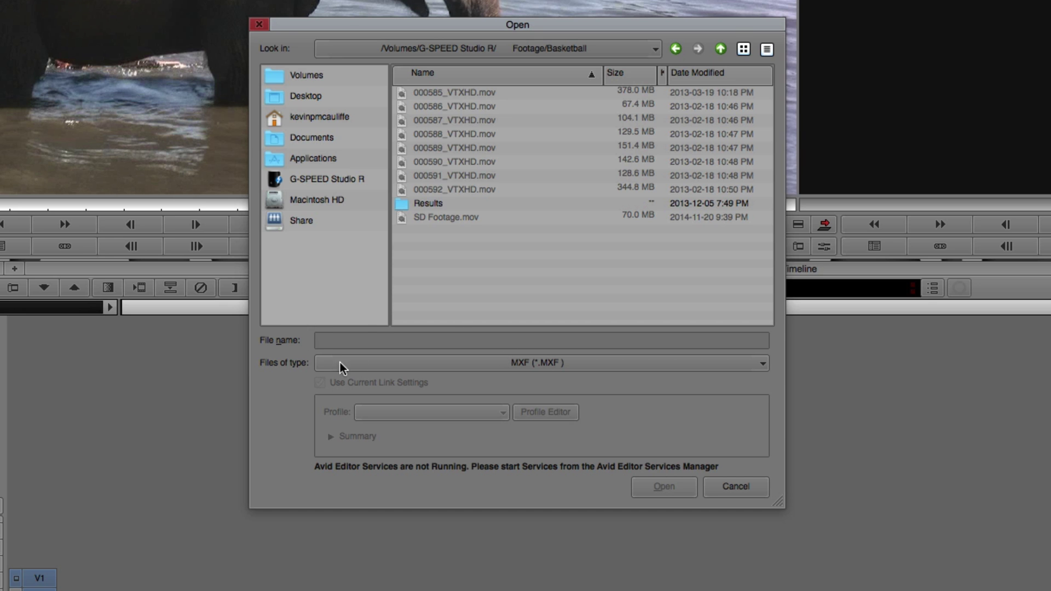
click(399, 365)
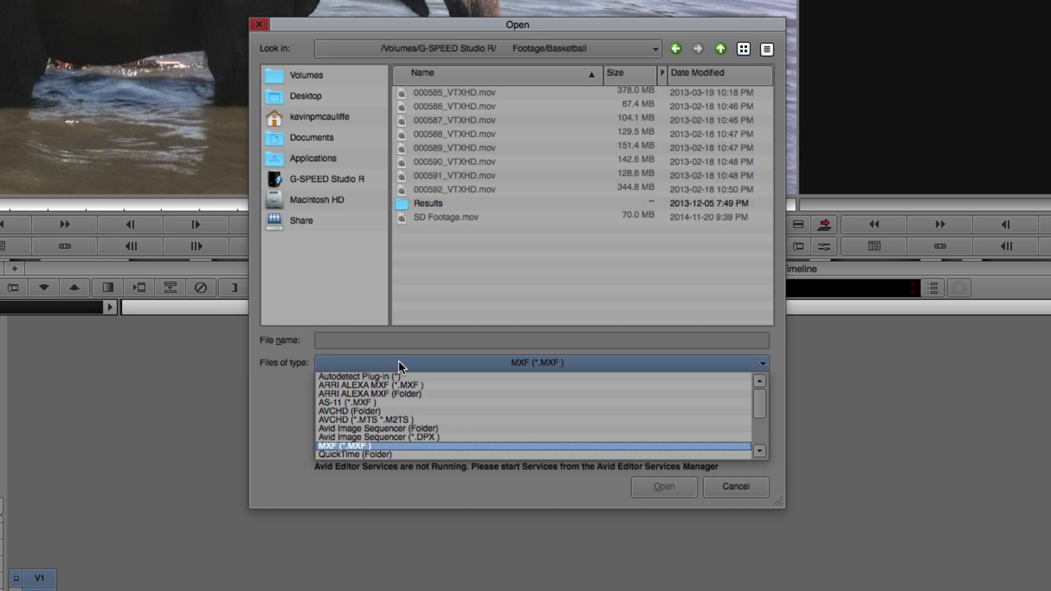
key(Up)
key(Up)
key(Up)
key(Up)
key(Up)
key(Up)
key(Up)
key(Up)
click(403, 378)
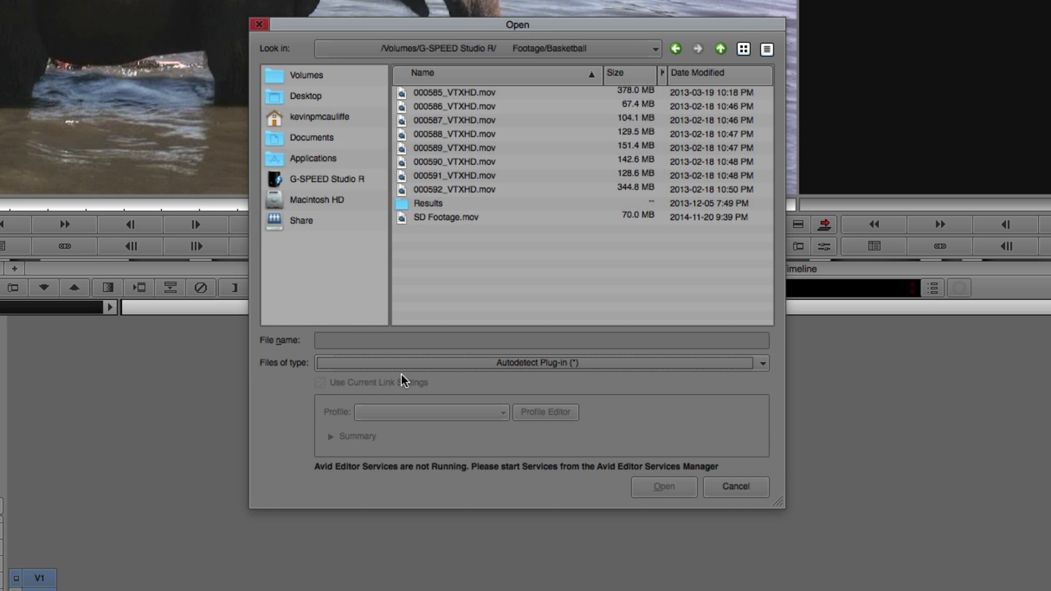
click(442, 94)
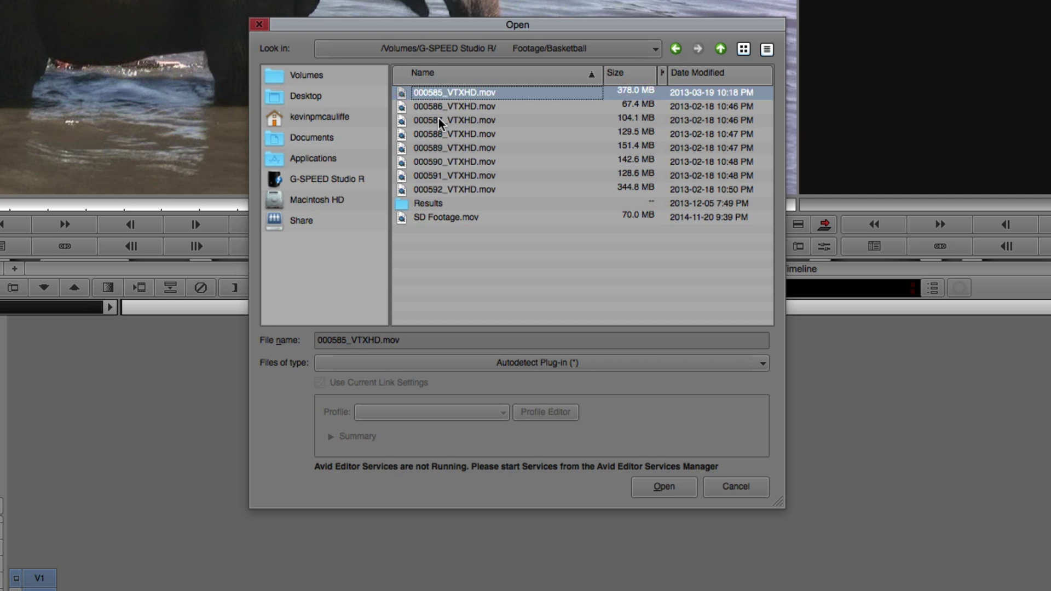
shift+click(440, 122)
click(664, 487)
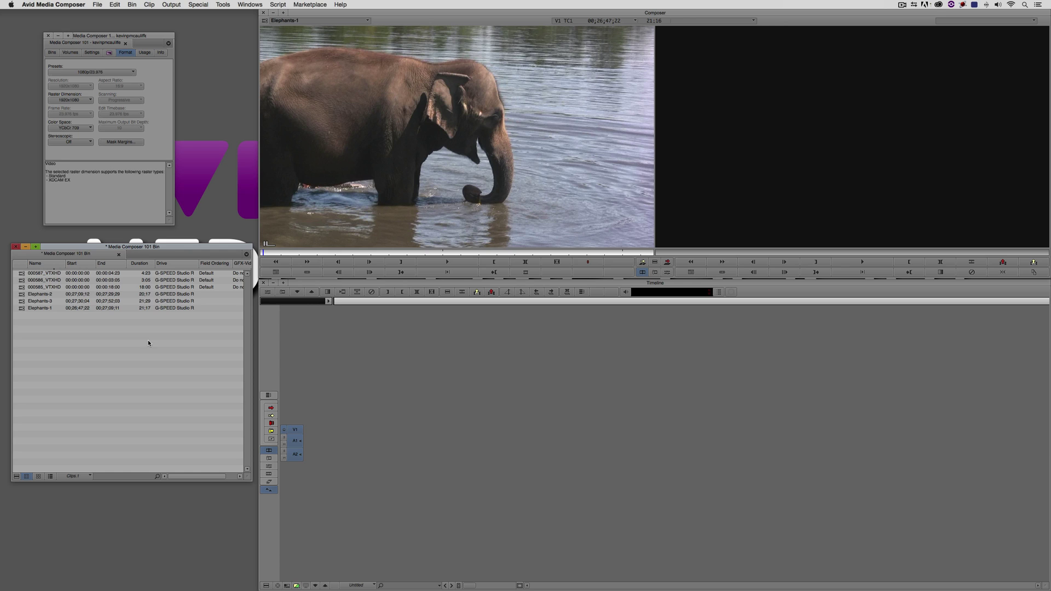
click(88, 477)
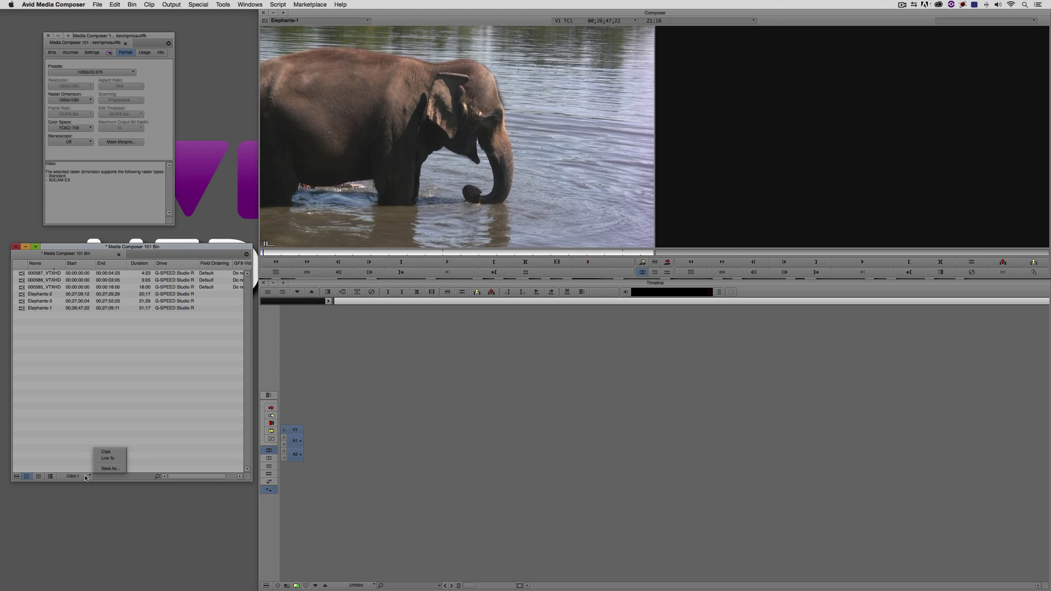
click(107, 458)
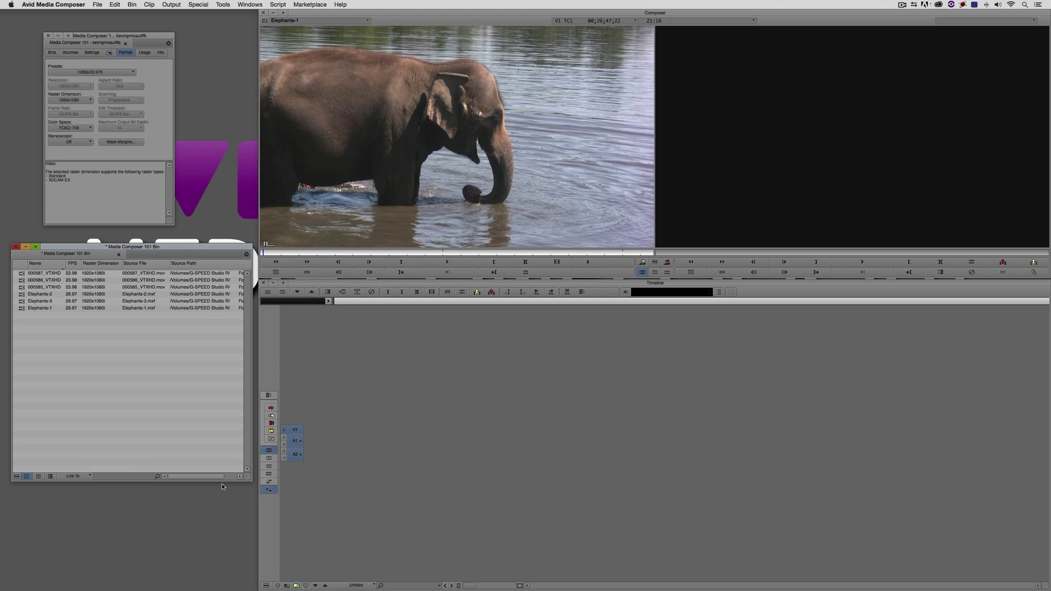
drag(245, 476, 338, 415)
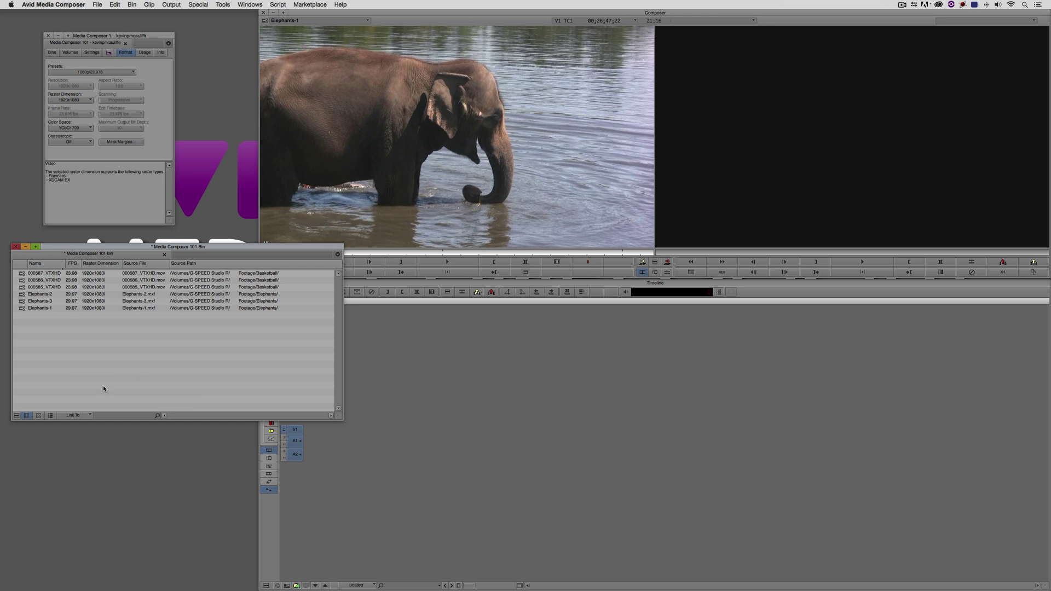
drag(337, 416, 277, 423)
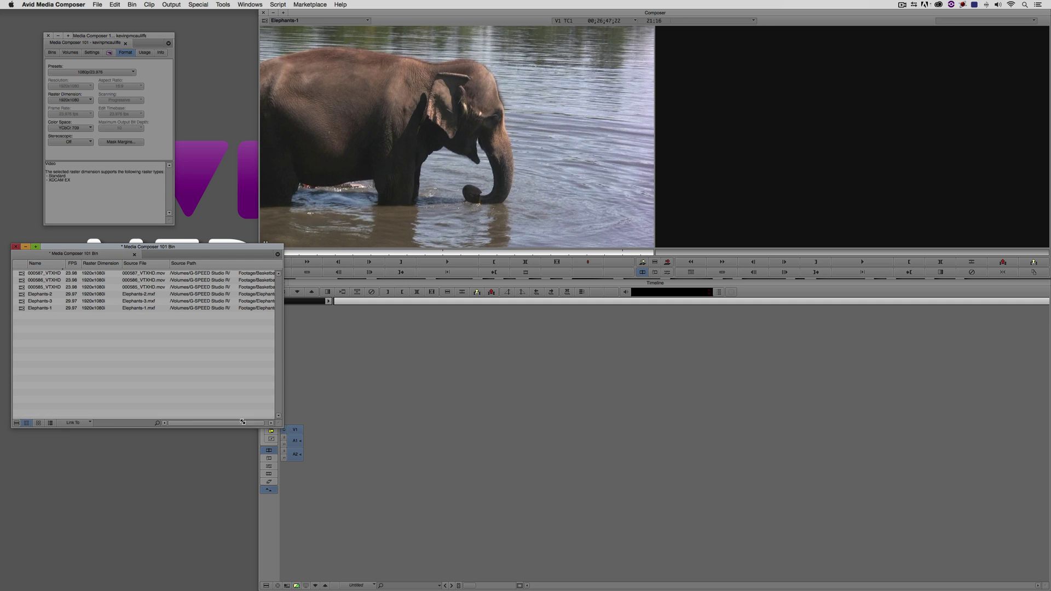
click(74, 423)
click(116, 401)
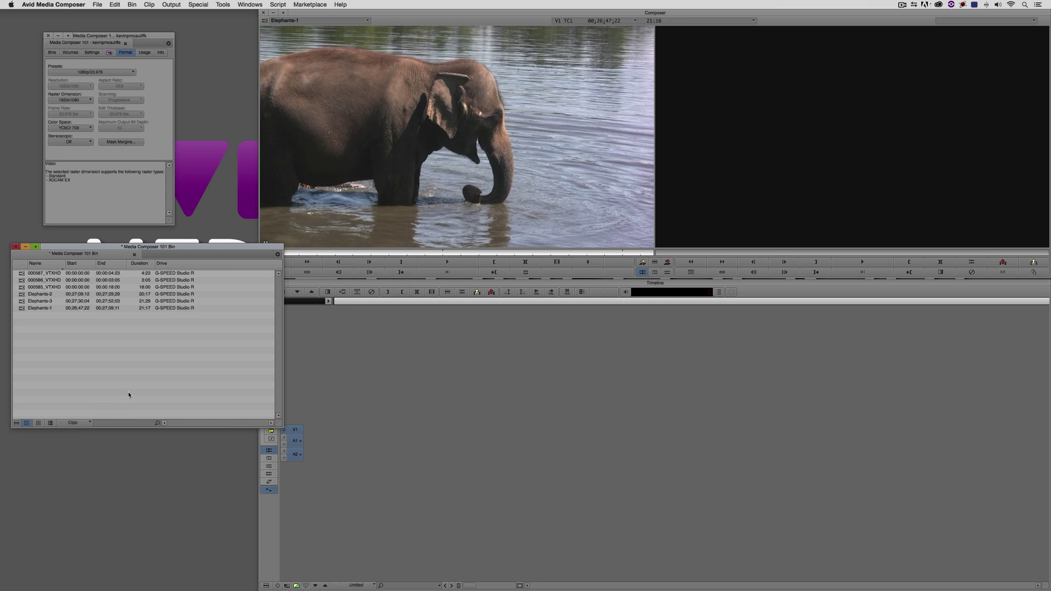
drag(276, 424, 239, 413)
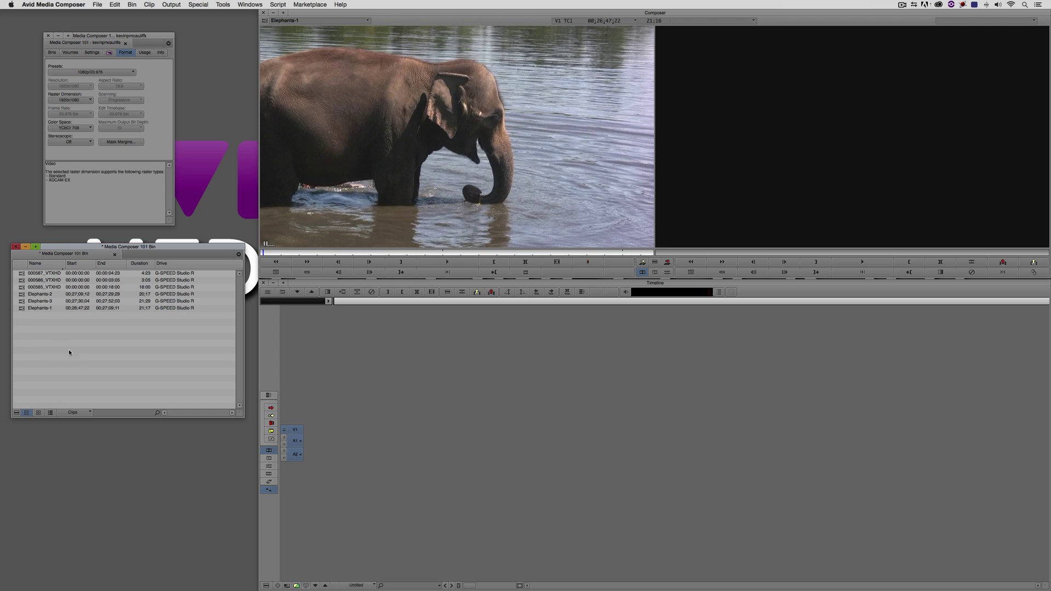
Load and scrub 000587_VTXHD in the source monitor, then bring up its Consolidate/Transcode settings
double_click(23, 275)
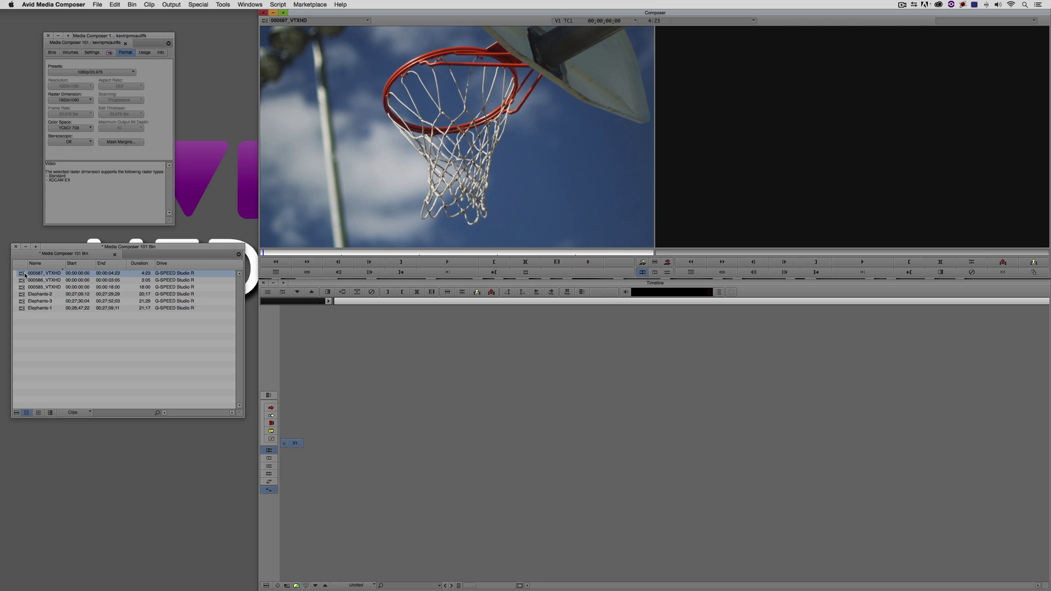
click(413, 253)
drag(441, 254, 257, 257)
right_click(20, 275)
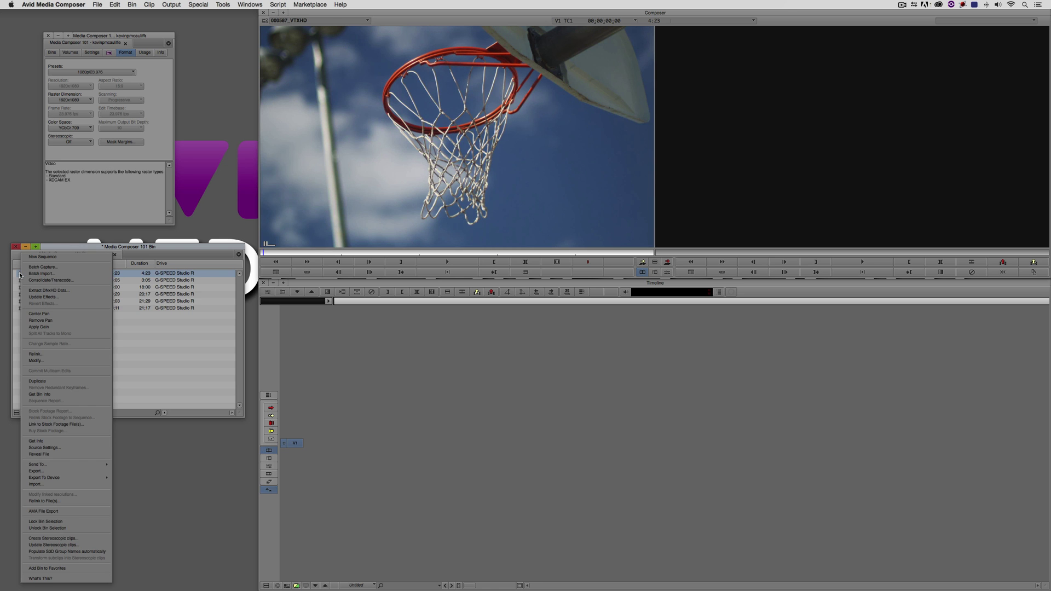
click(29, 280)
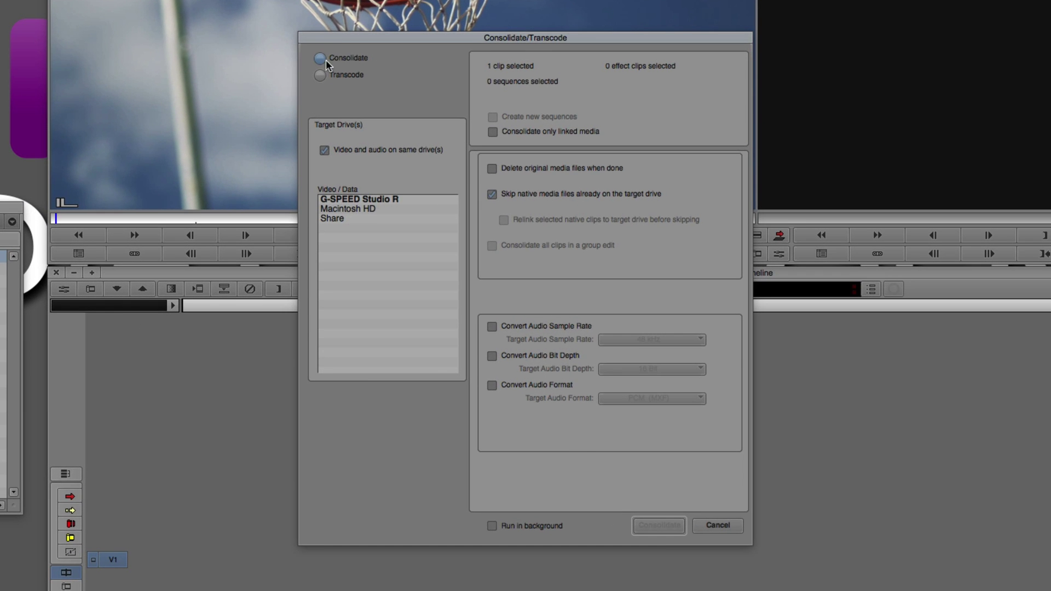
Set Transcode mode with G-SPEED Studio R as target drive and DNxHD 175 MXF resolution
click(321, 75)
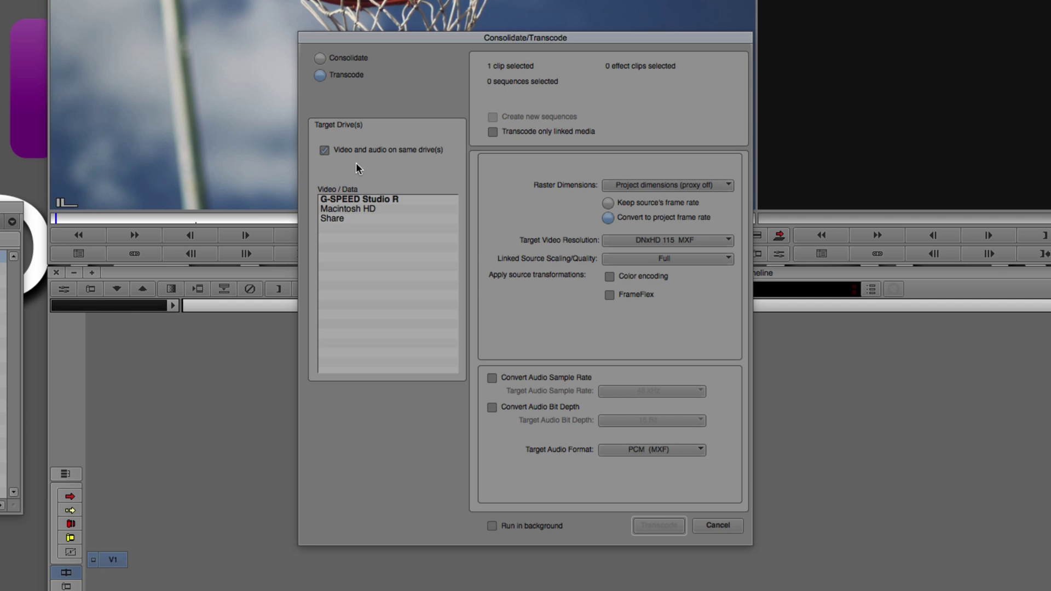
click(359, 200)
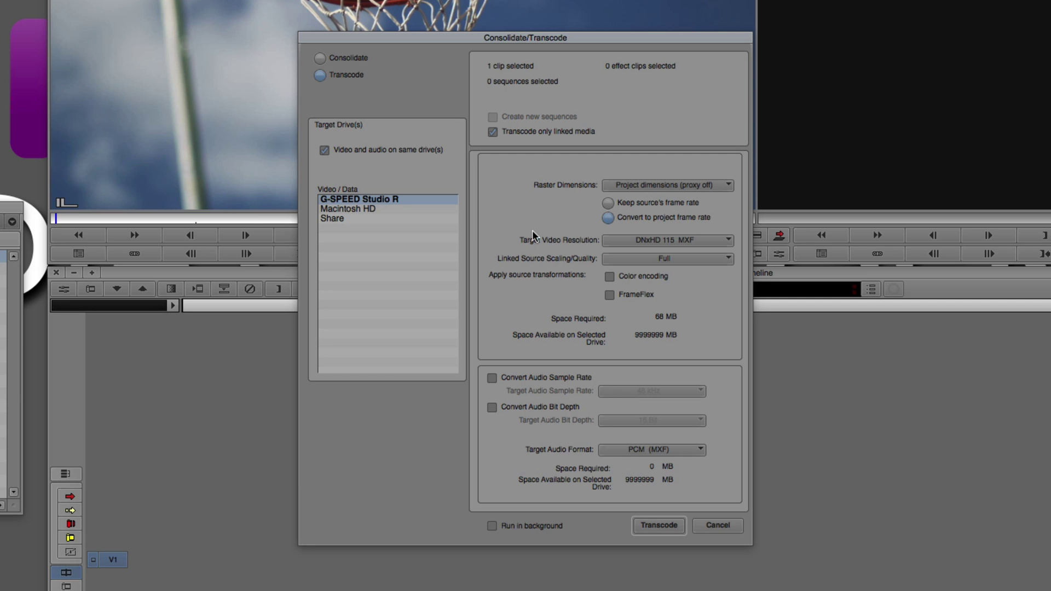
click(657, 241)
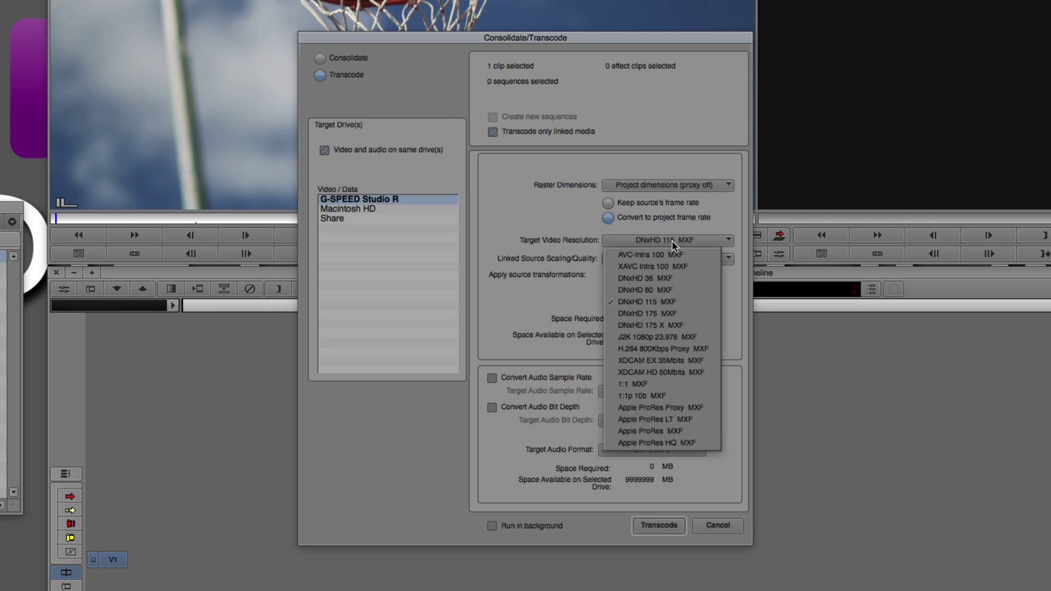
click(677, 315)
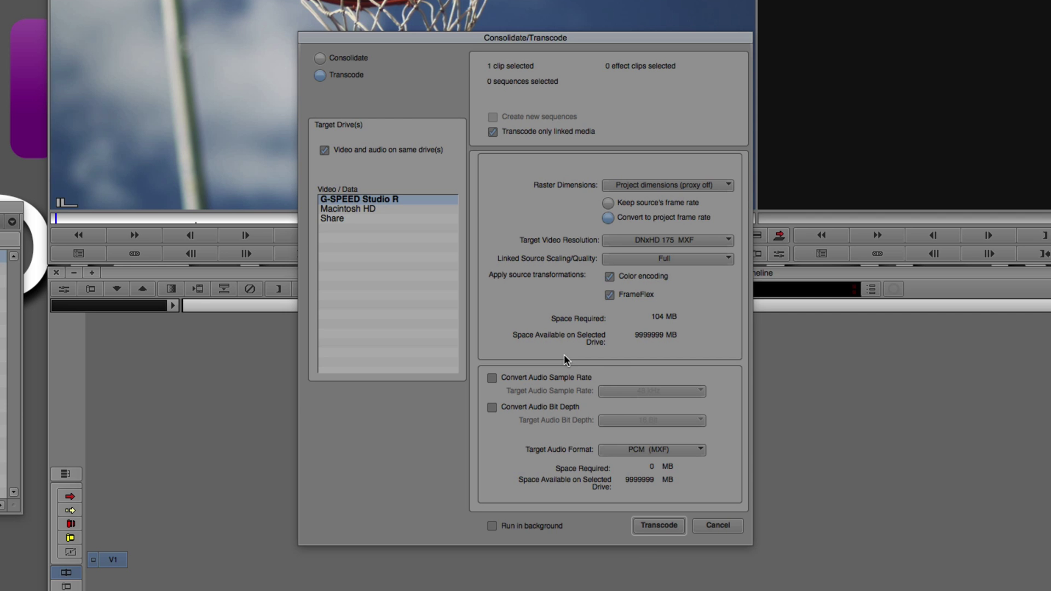
click(644, 525)
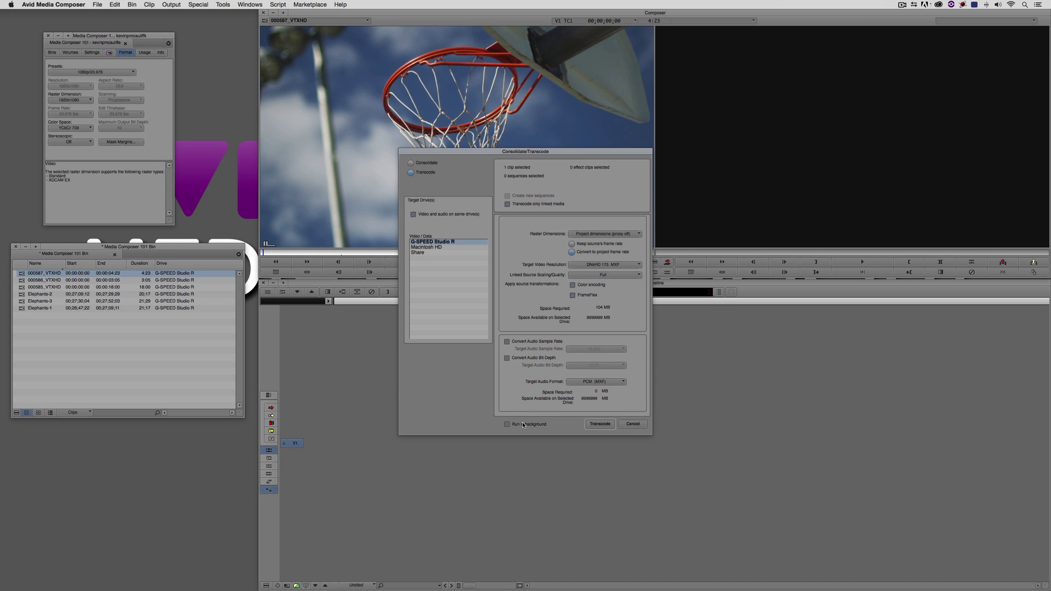
Transcode 000587_VTXHD into a .new.01 clip and delete the original master clip
click(597, 424)
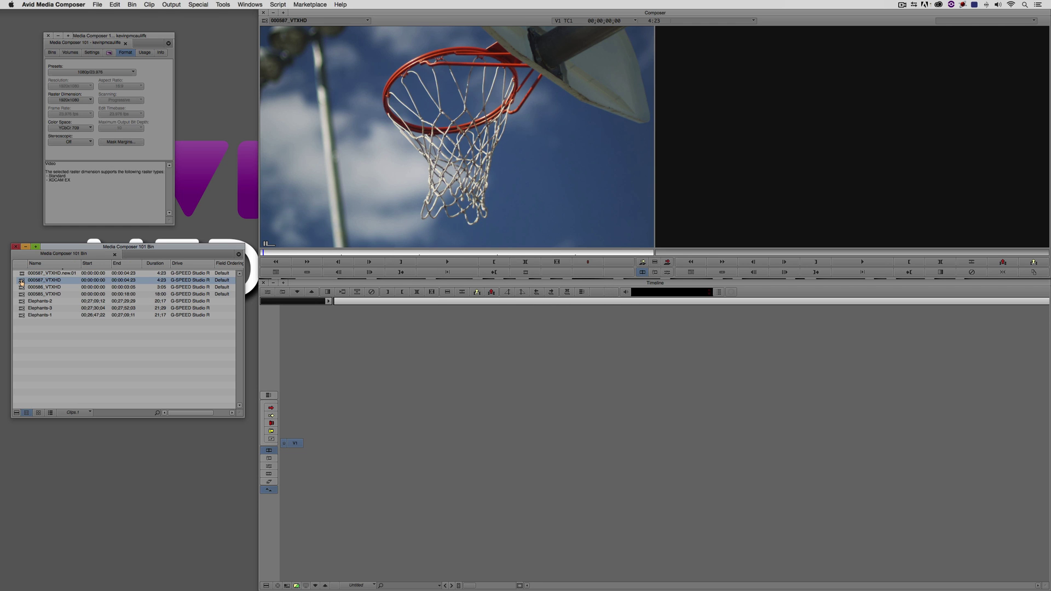
key(Delete)
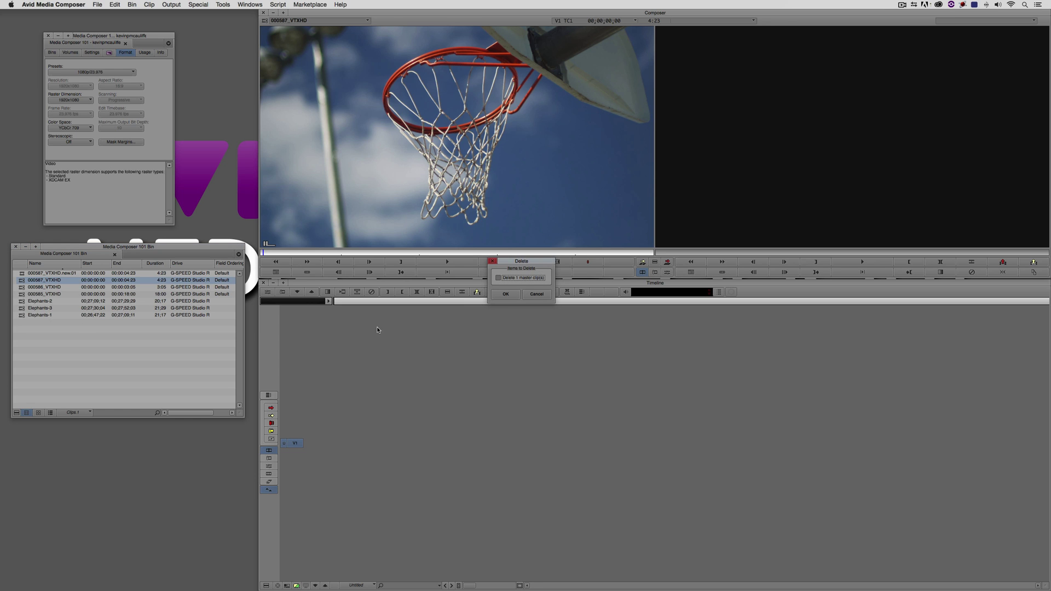
click(503, 293)
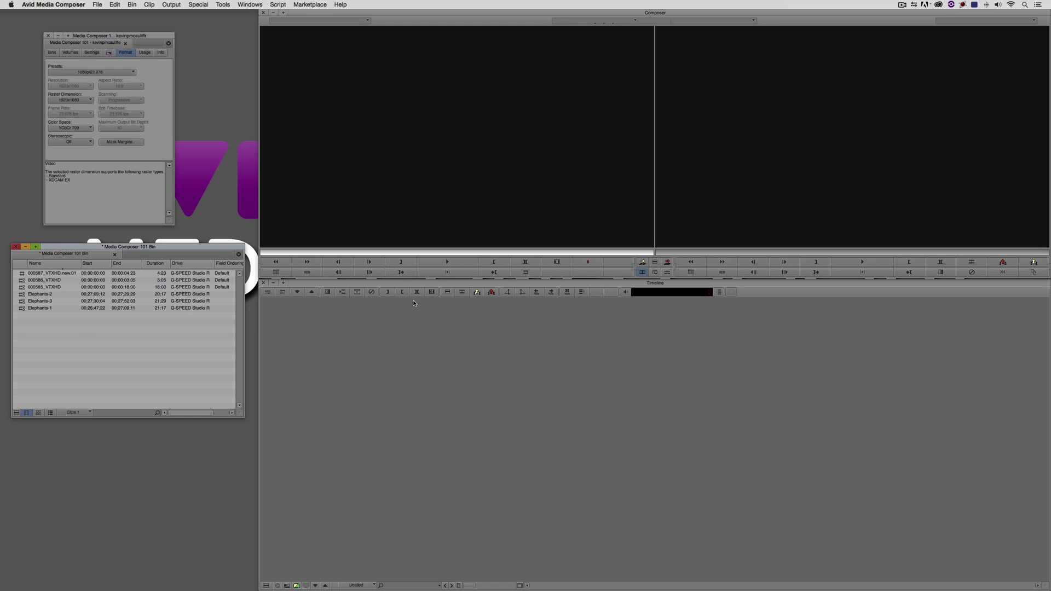
Load Elephants-2, widen the bin, and add the FPS column via Choose Columns
double_click(22, 296)
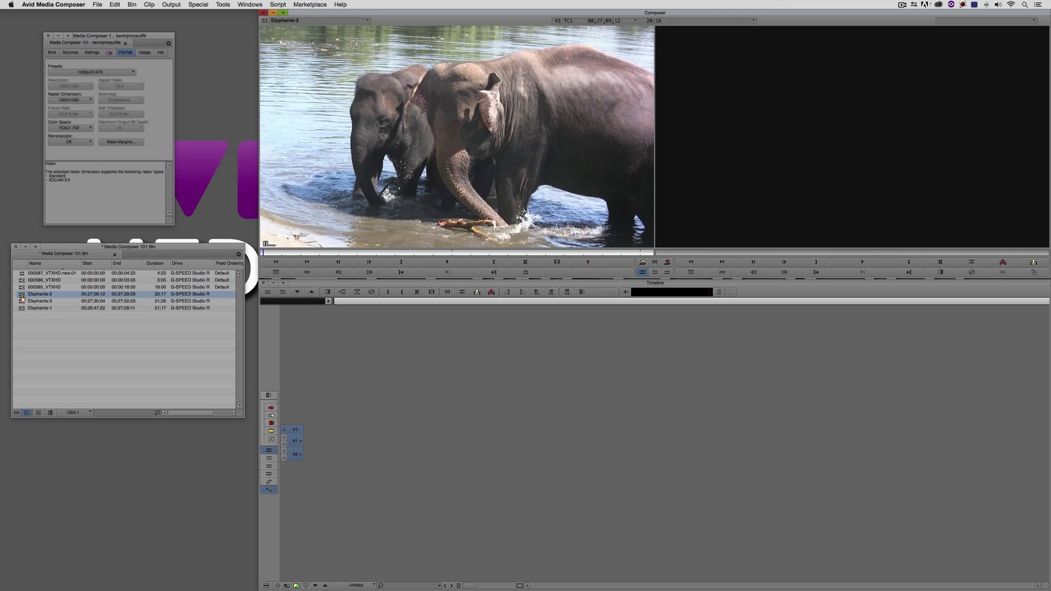
drag(241, 414, 388, 420)
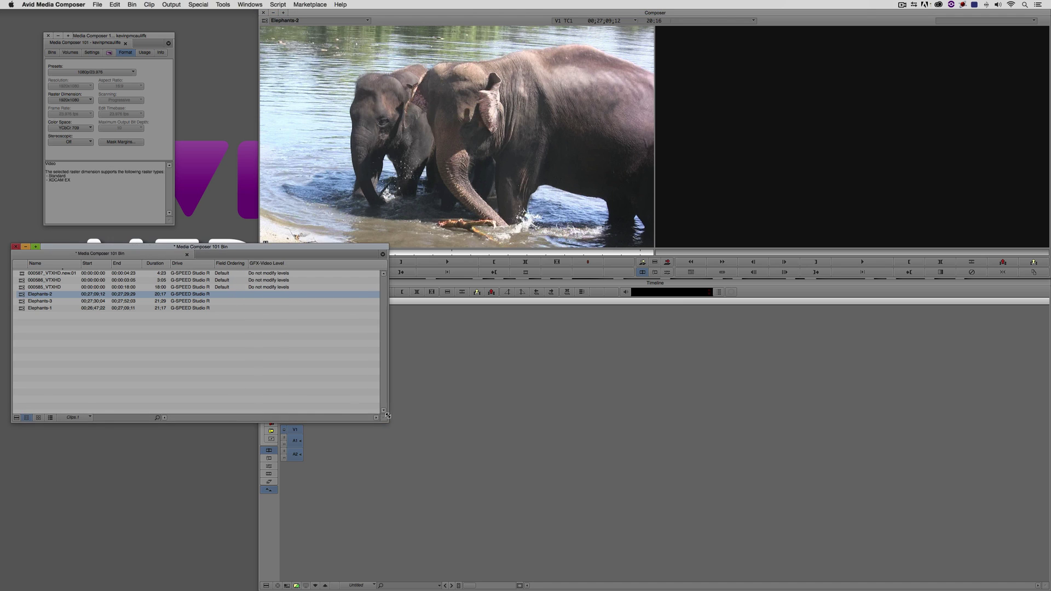
click(16, 419)
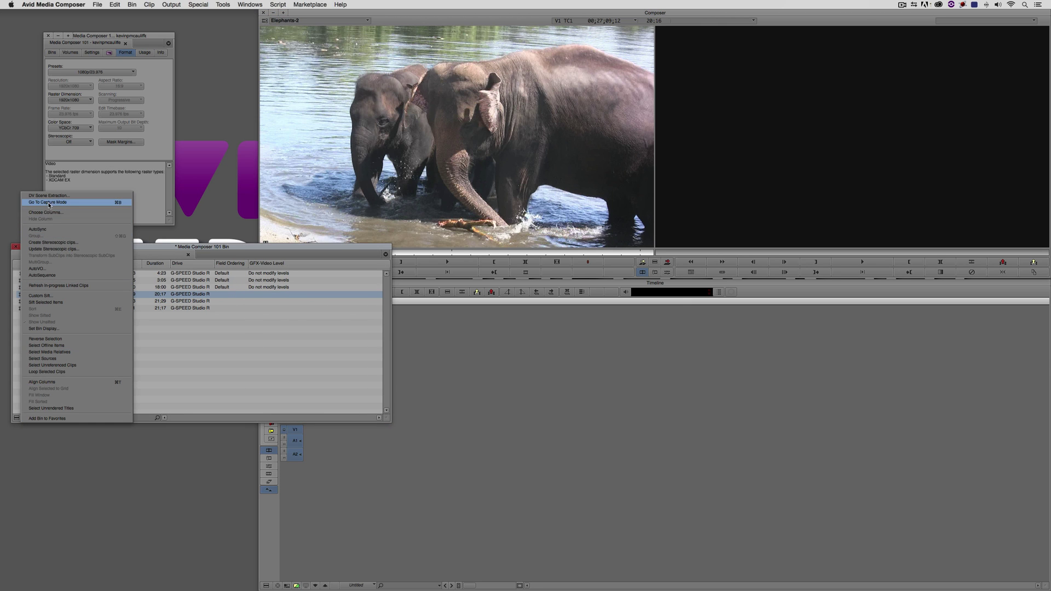
click(72, 213)
scroll(495, 288, down, 6)
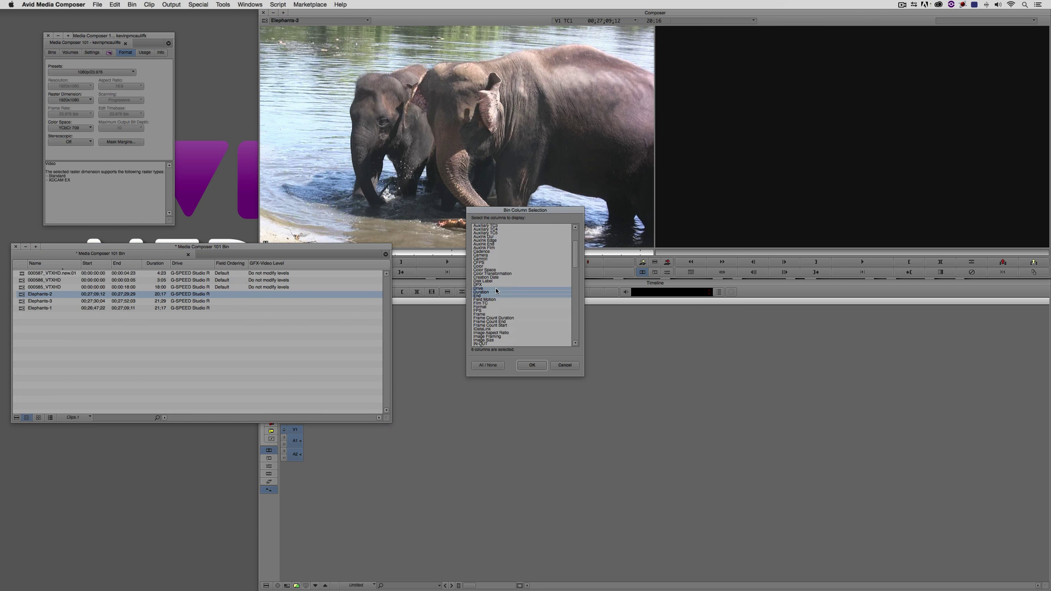
click(547, 288)
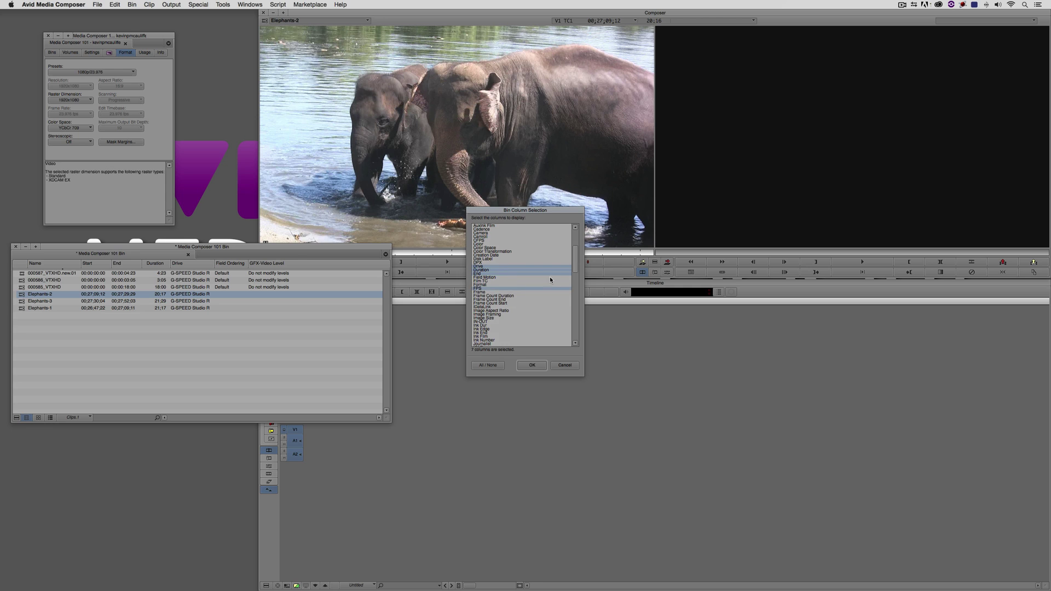
click(530, 365)
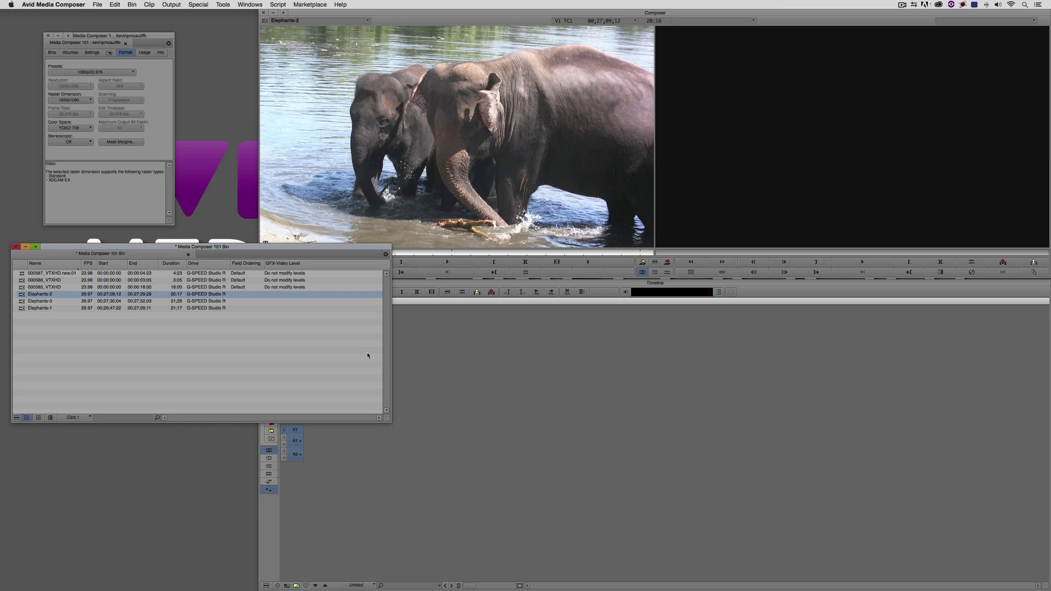
Transcode Elephants-2 to DNxHR HQ MXF, keeping the source's 29.97 frame rate
right_click(20, 296)
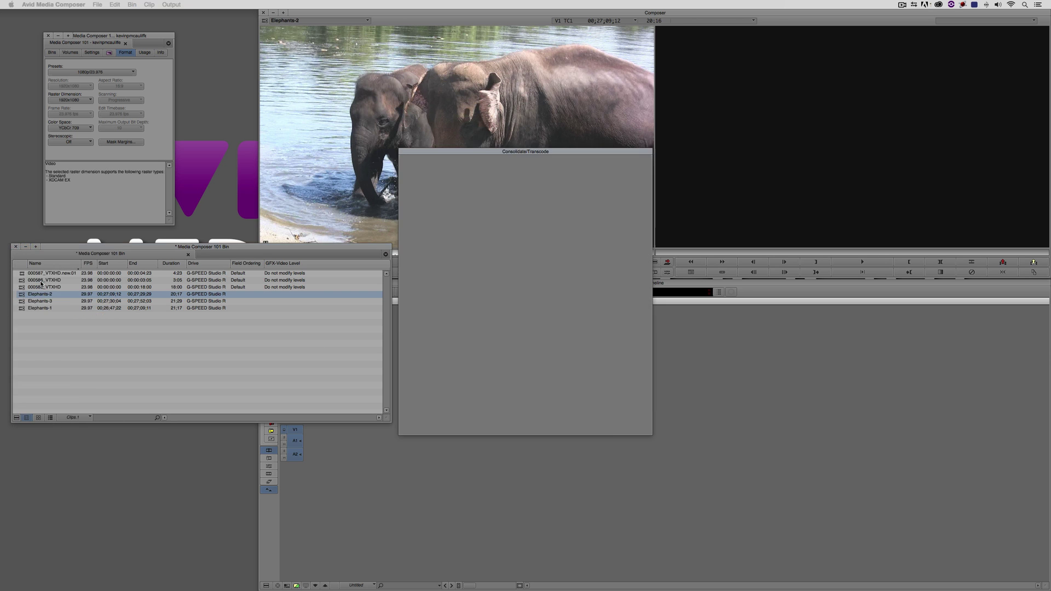
click(50, 280)
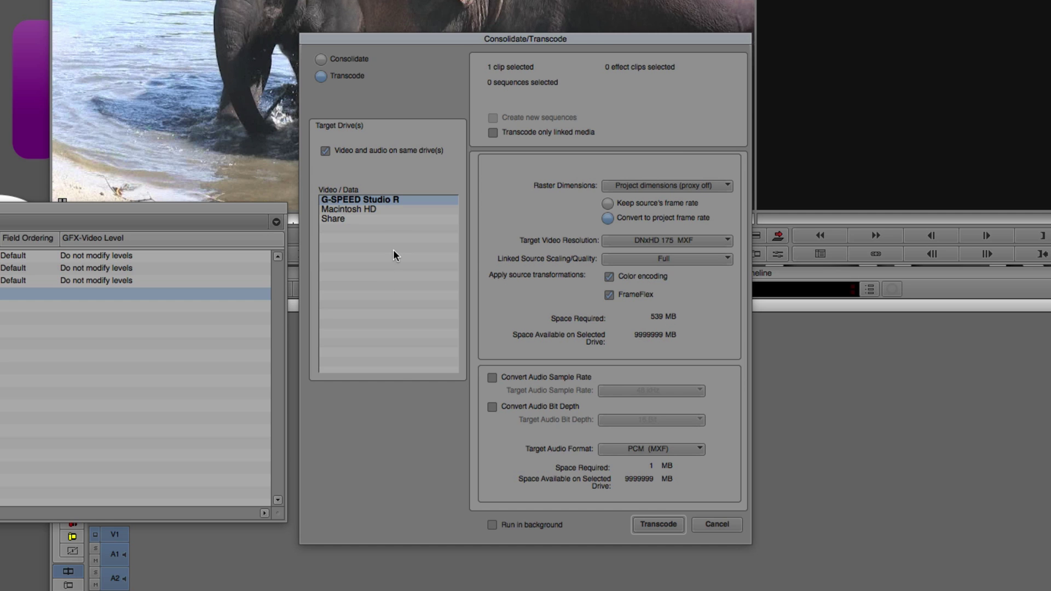
click(610, 205)
click(699, 239)
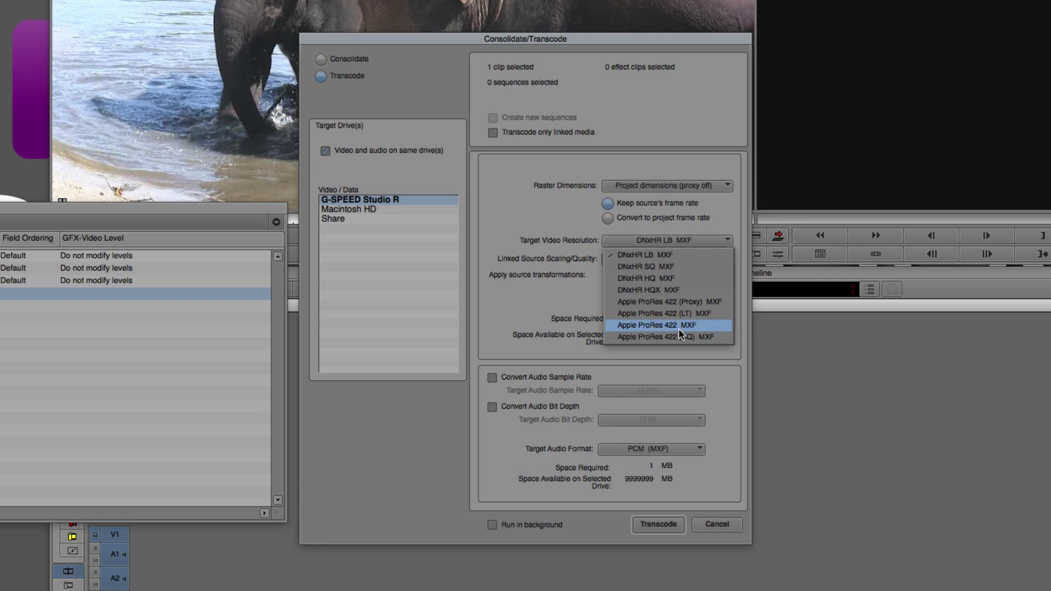
click(675, 275)
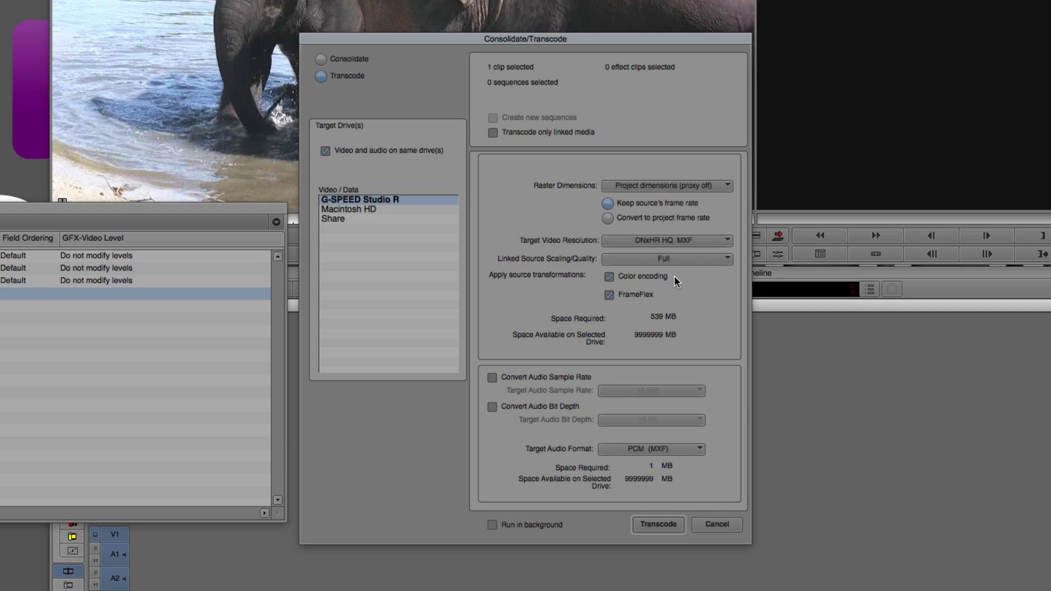
click(650, 526)
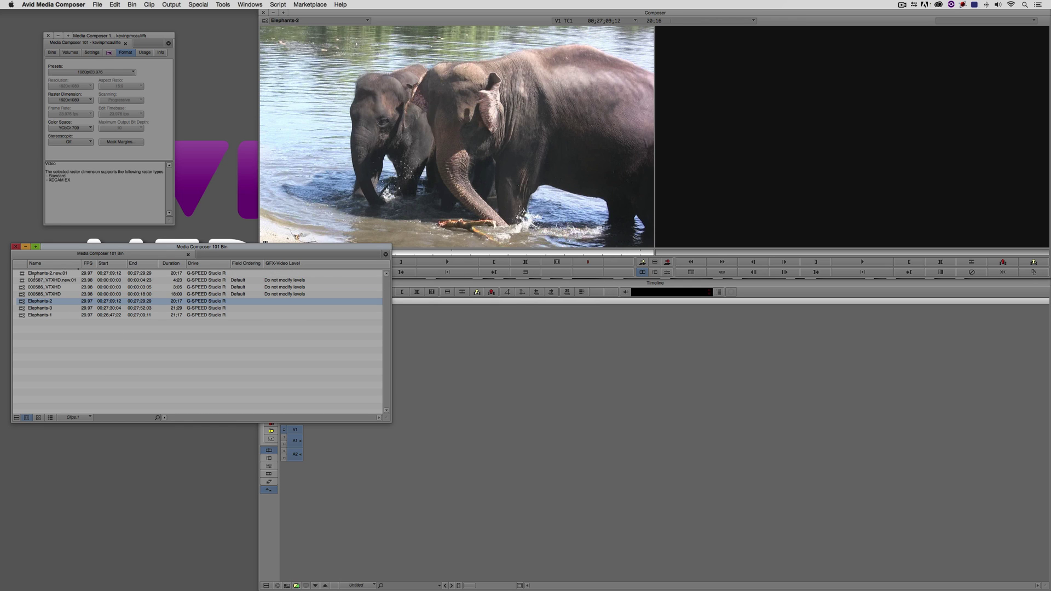
Delete Elephants-2.new.01 and 000587_VTXHD.new.01 along with all their media resolutions
click(22, 274)
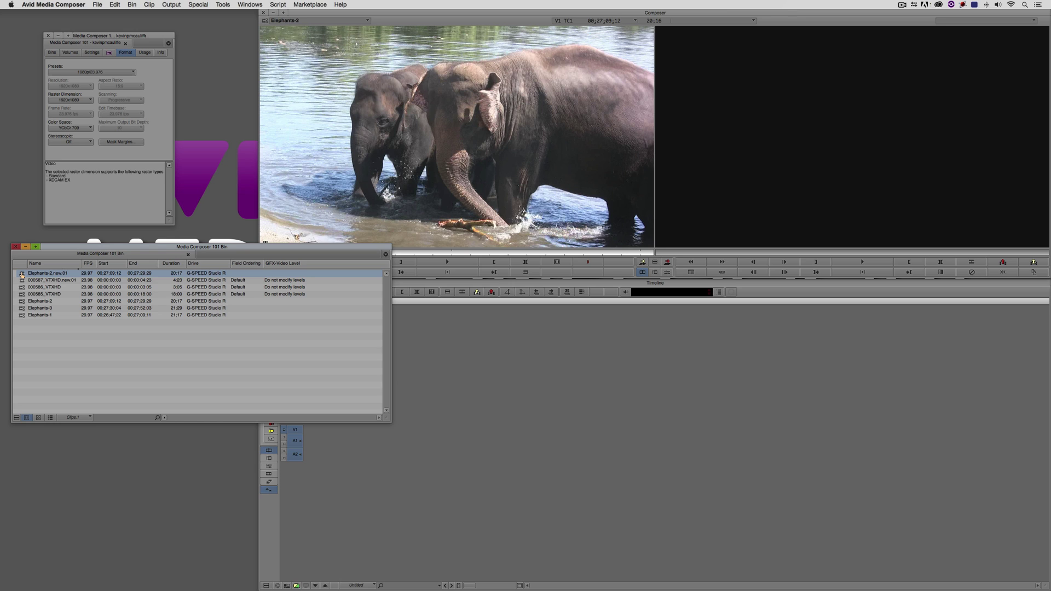
click(22, 281)
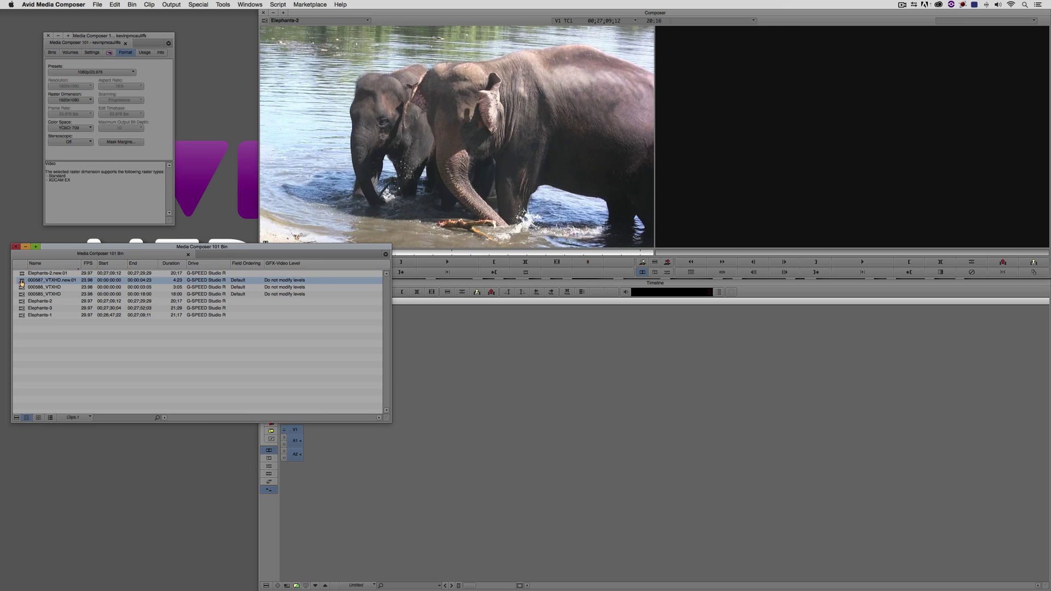
shift+click(22, 273)
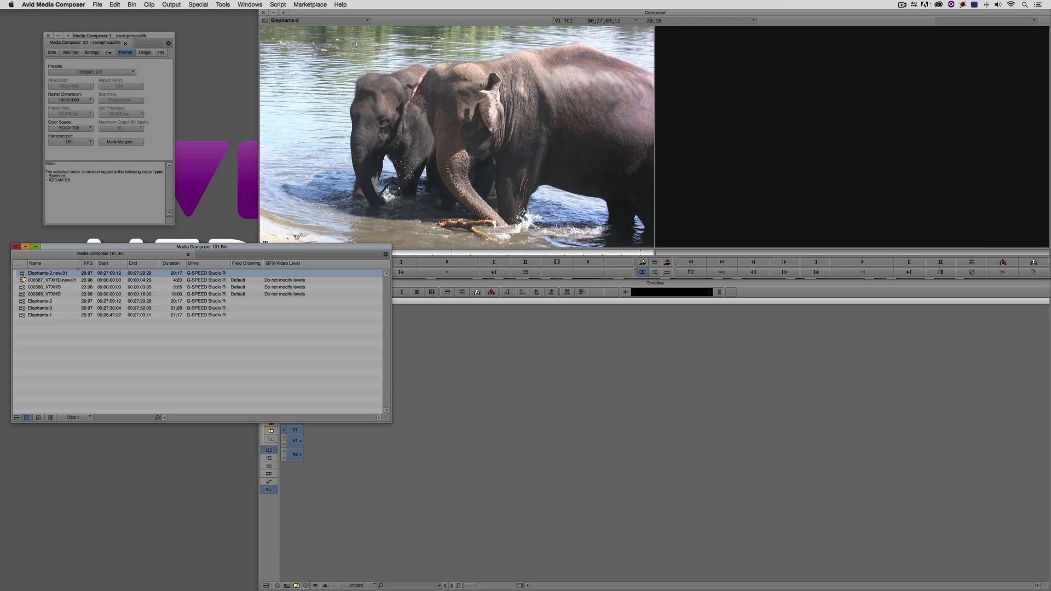
key(Delete)
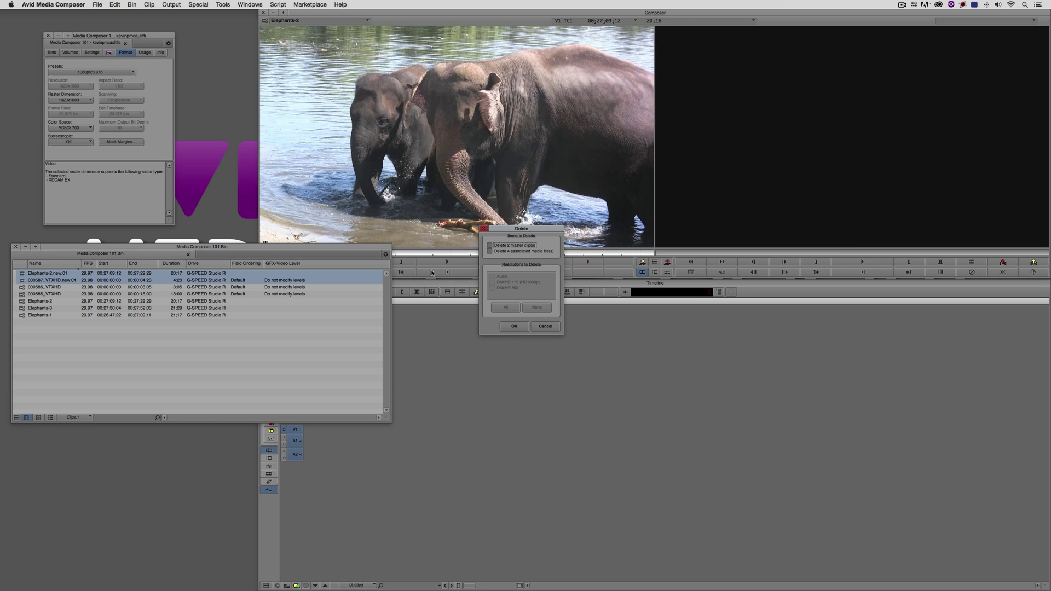
click(507, 251)
click(506, 307)
click(513, 327)
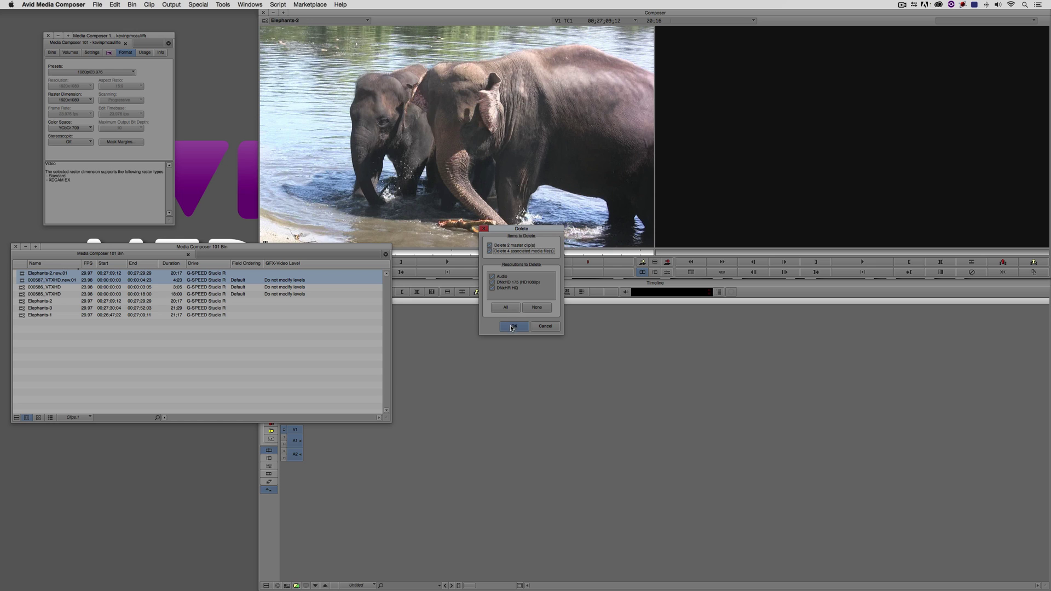
click(501, 314)
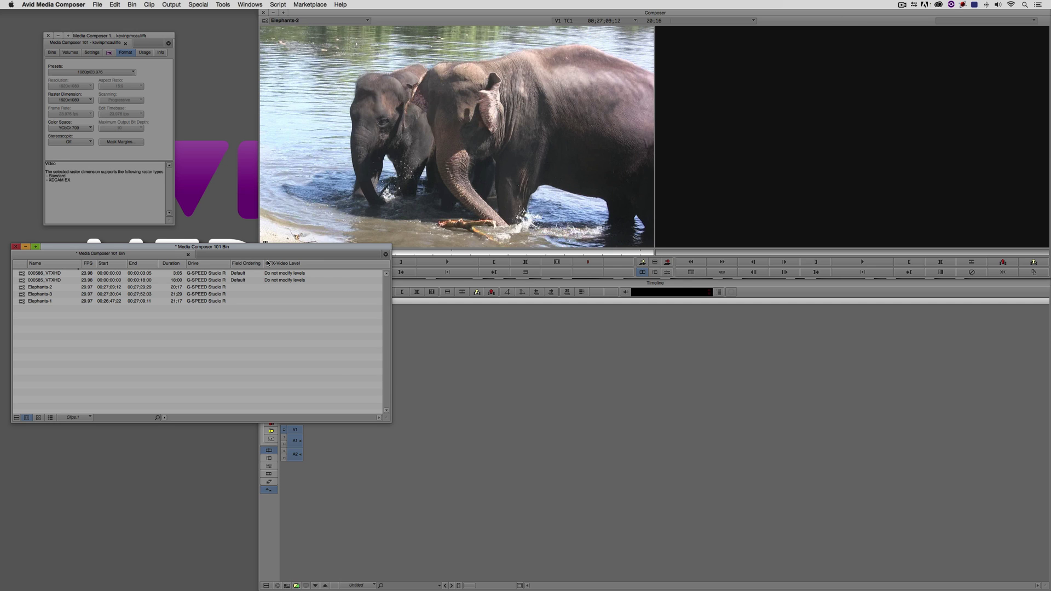
Narrow the bin, delete 000585_VTXHD and 000586_VTXHD, and load Elephants-1 into the source monitor
drag(385, 412, 230, 426)
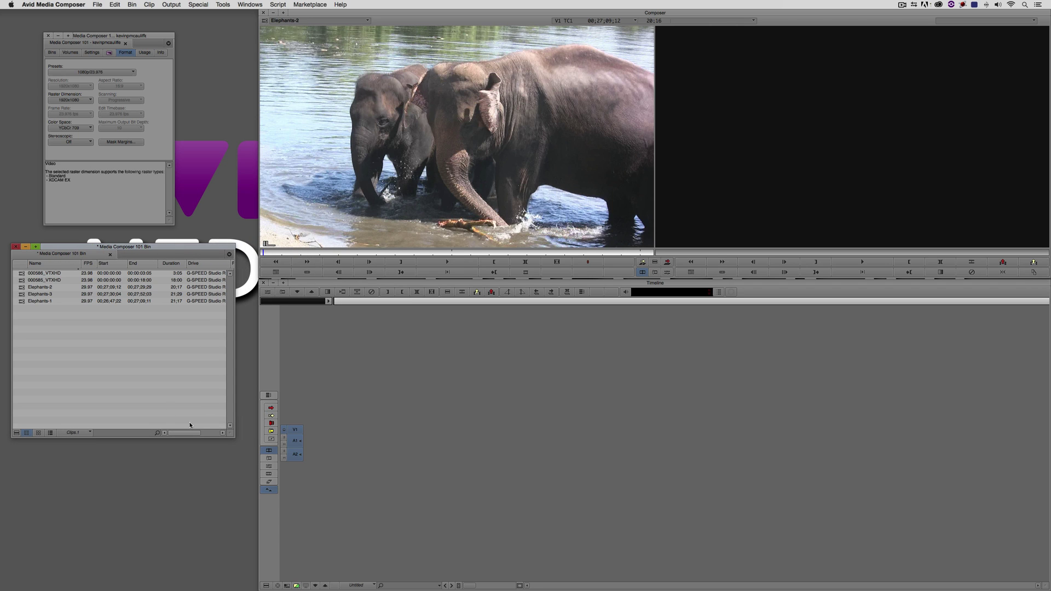
click(33, 280)
shift+click(24, 273)
key(Delete)
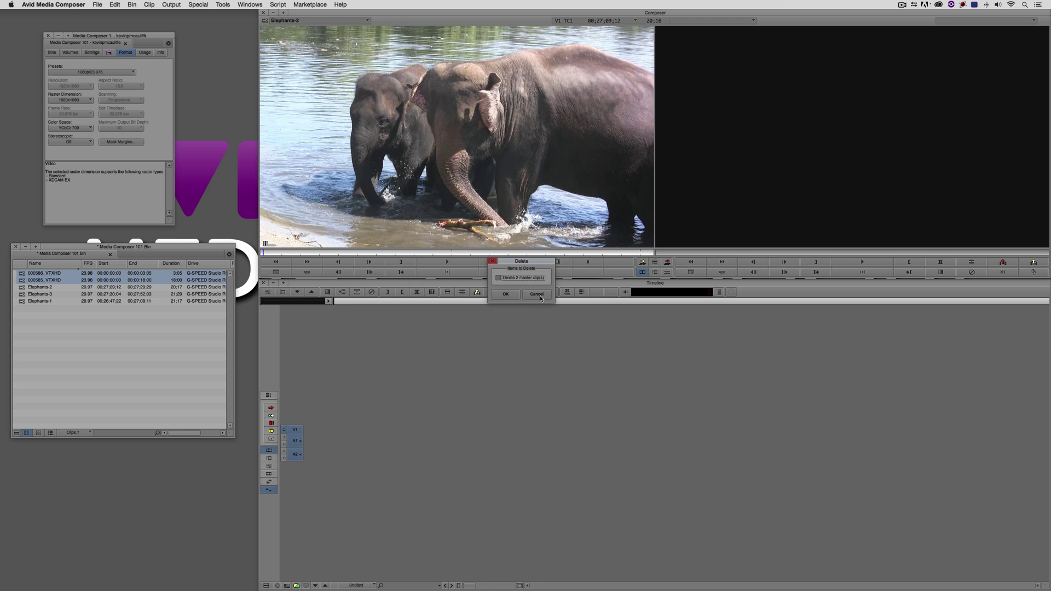
click(514, 290)
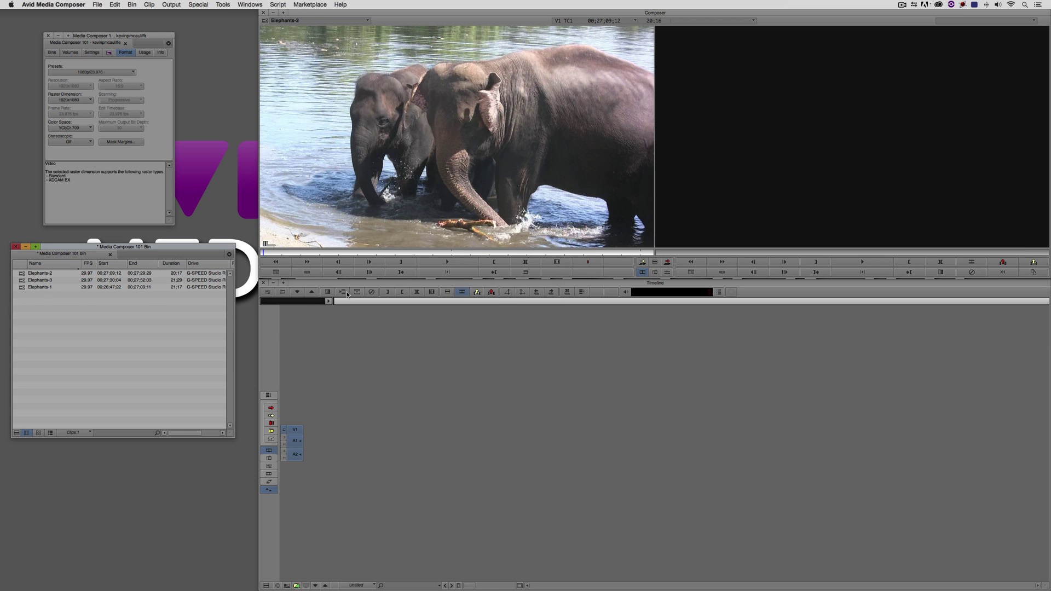
click(20, 288)
drag(21, 289, 410, 210)
Mark in and out on Elephants-1 and splice it into a new sequence
click(389, 252)
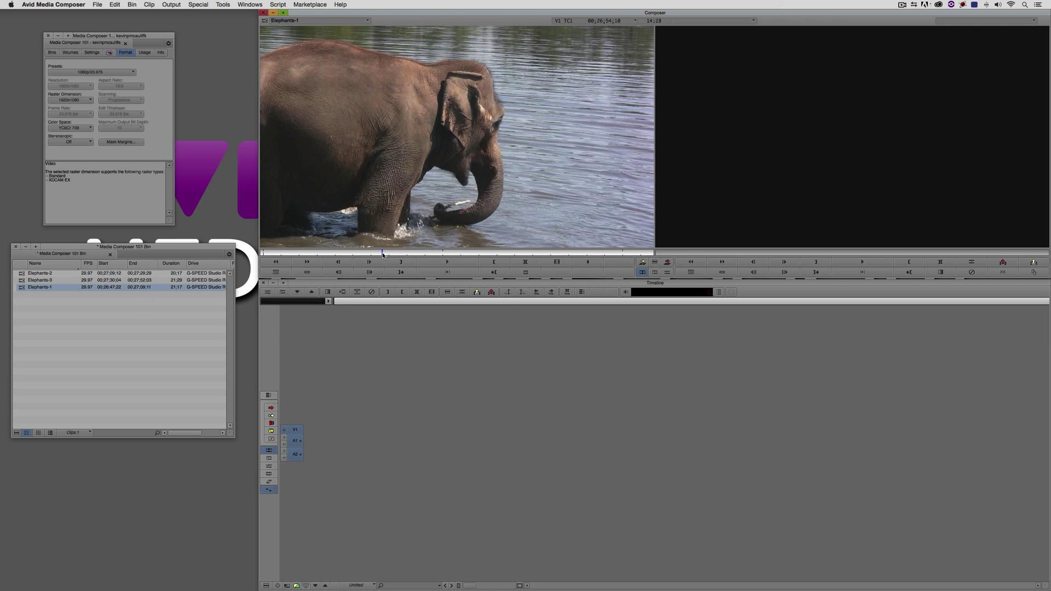
key(i)
drag(390, 252, 472, 256)
key(space)
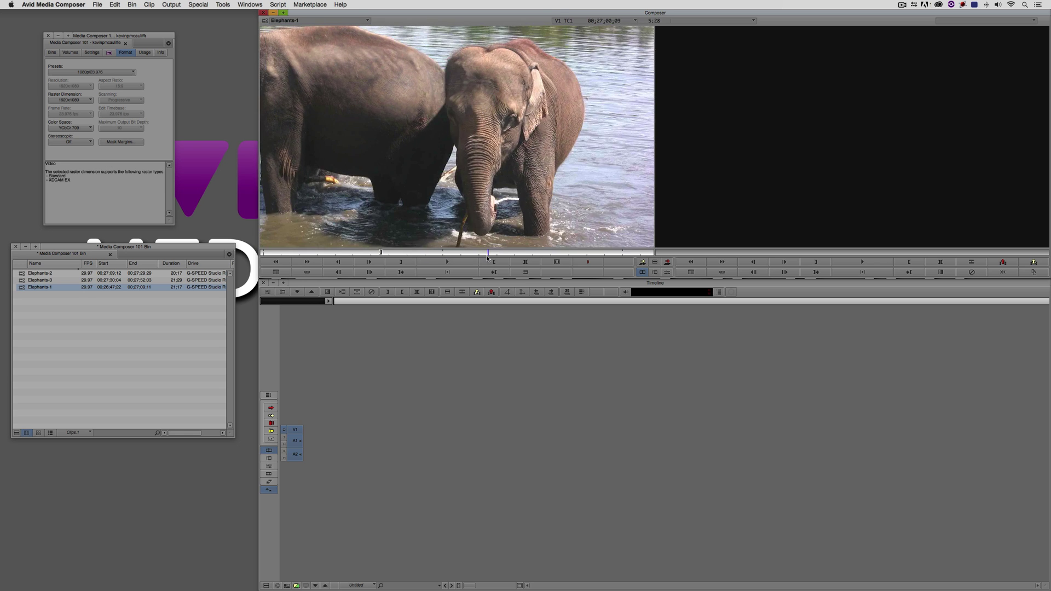
key(o)
key(space)
key(v)
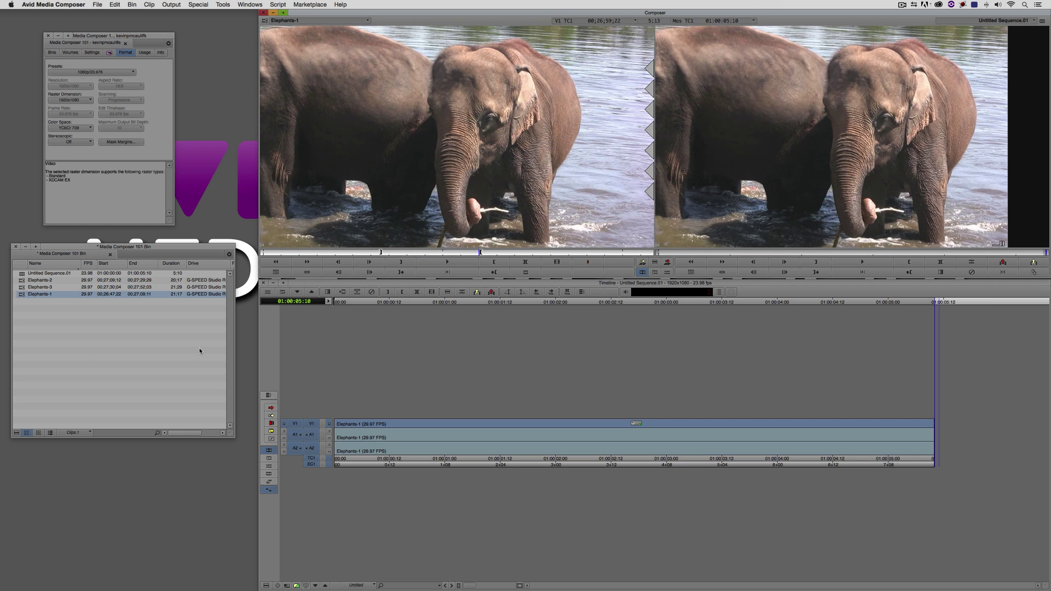
Mark a range on Elephants-2 and append it to the sequence
click(21, 287)
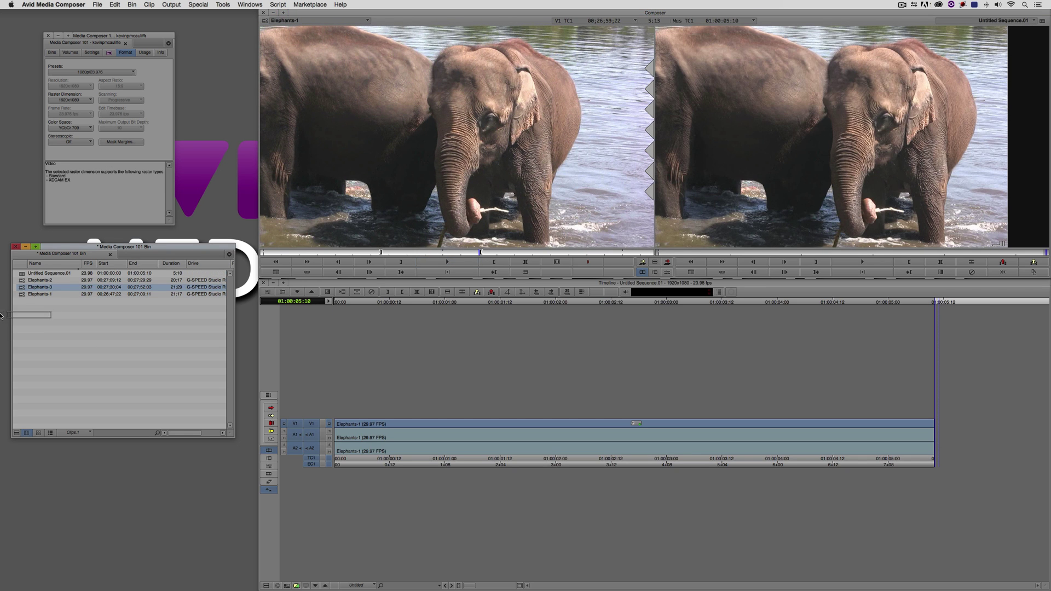
drag(21, 281, 461, 254)
key(i)
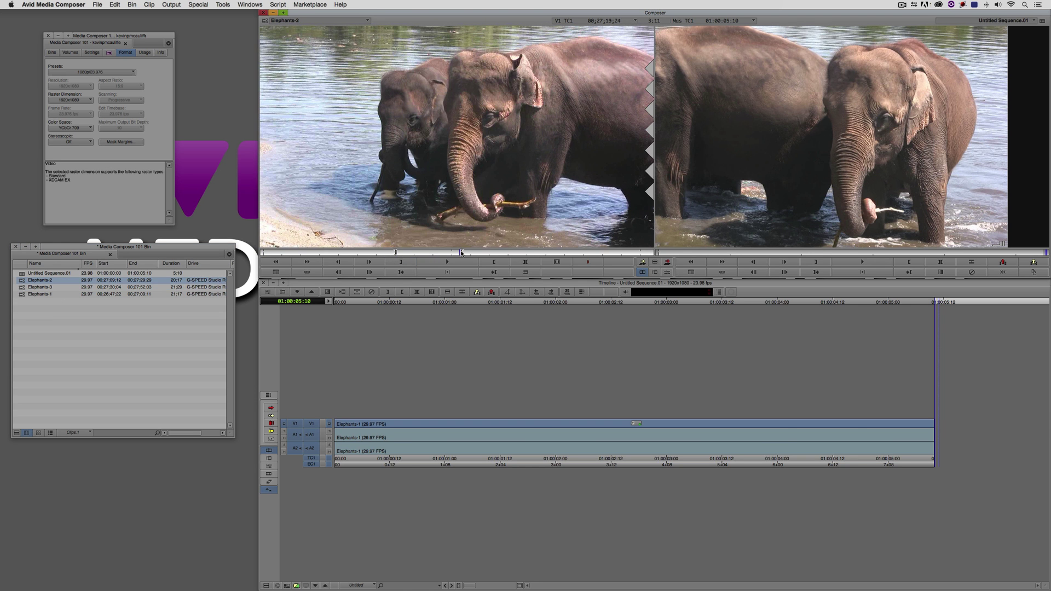
key(o)
key(v)
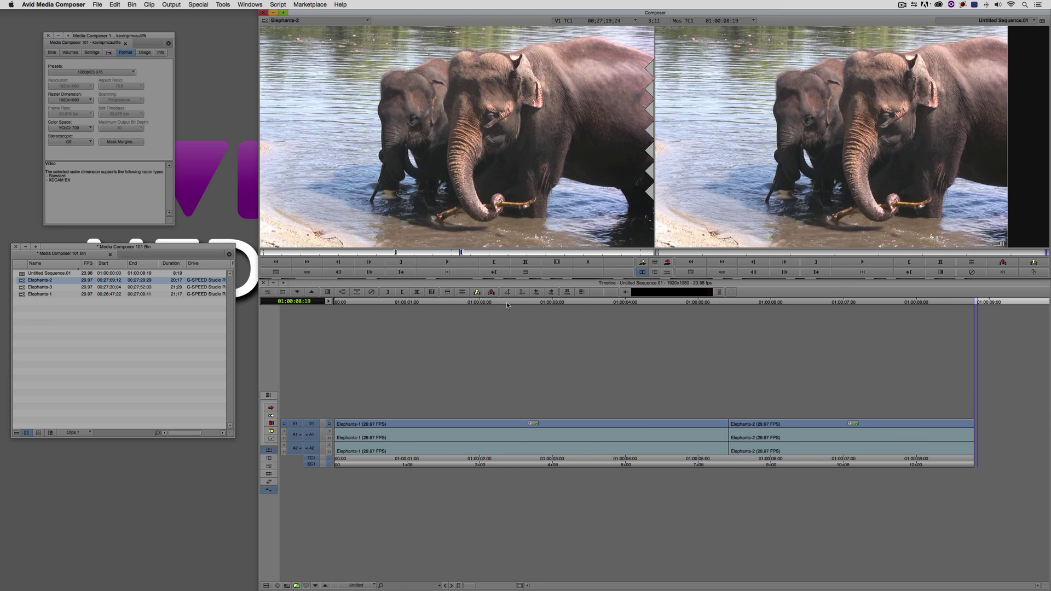
Load Elephants-3 and splice it onto the end of the sequence
double_click(22, 287)
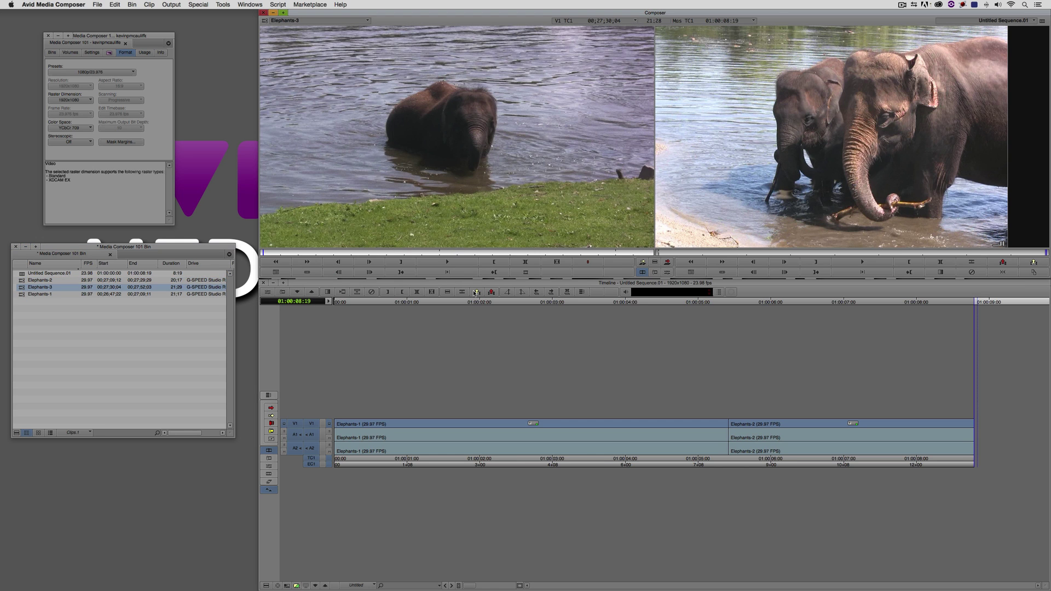
click(532, 424)
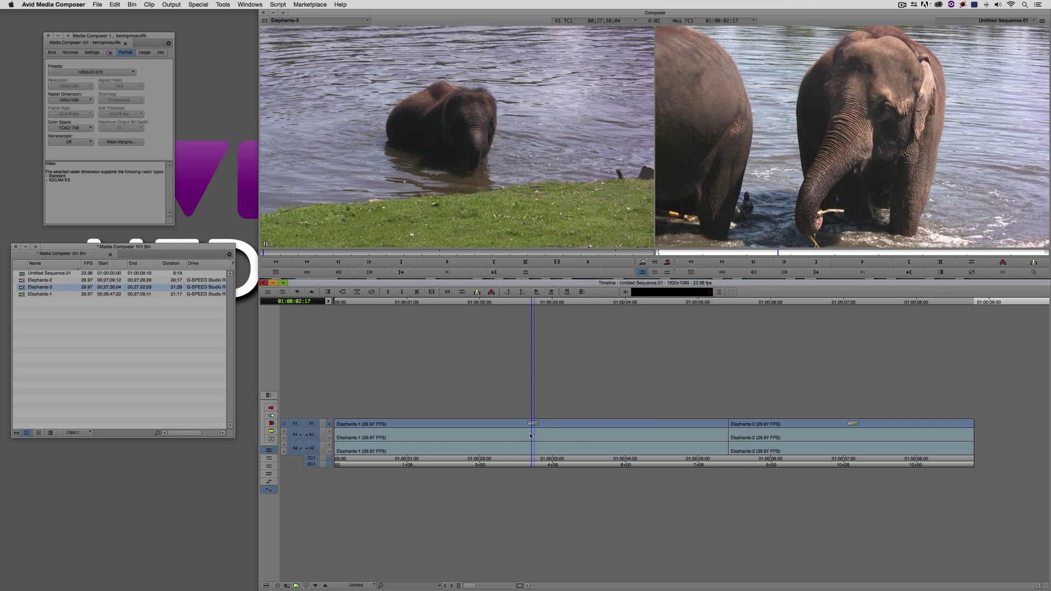
click(772, 433)
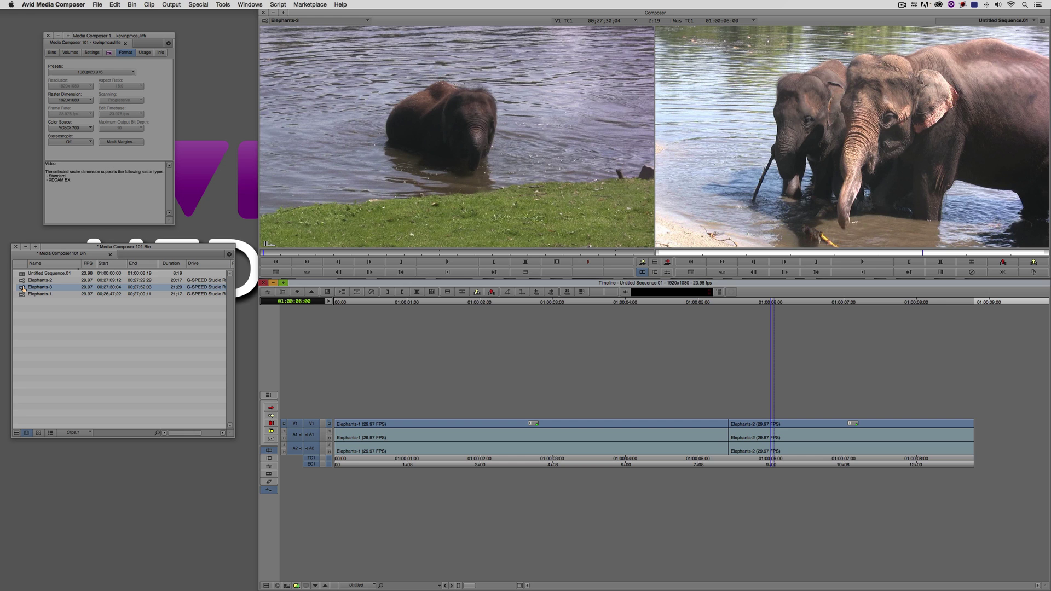
drag(23, 289, 492, 182)
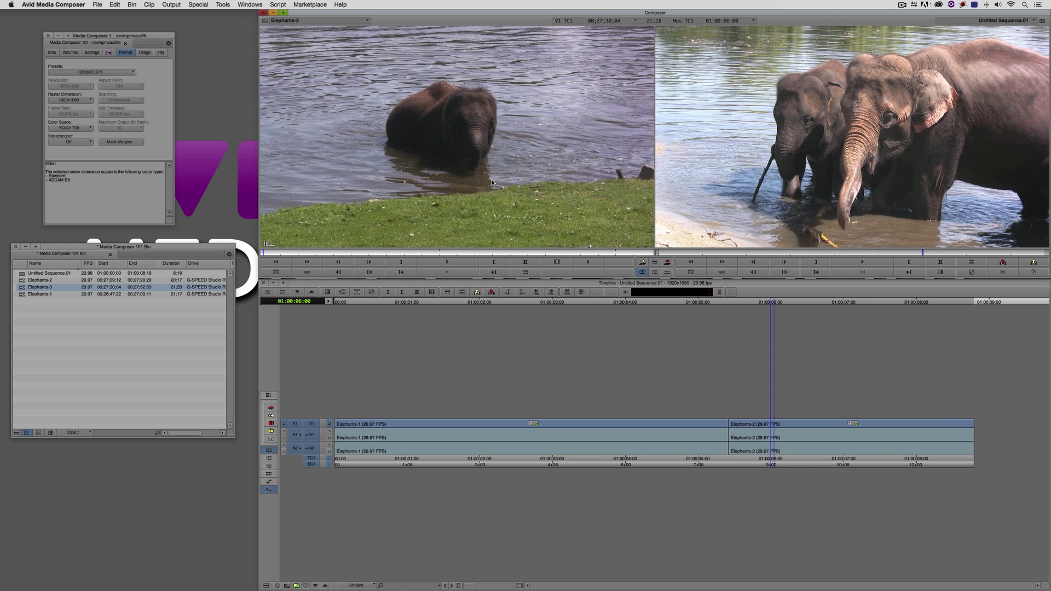
drag(400, 255, 471, 252)
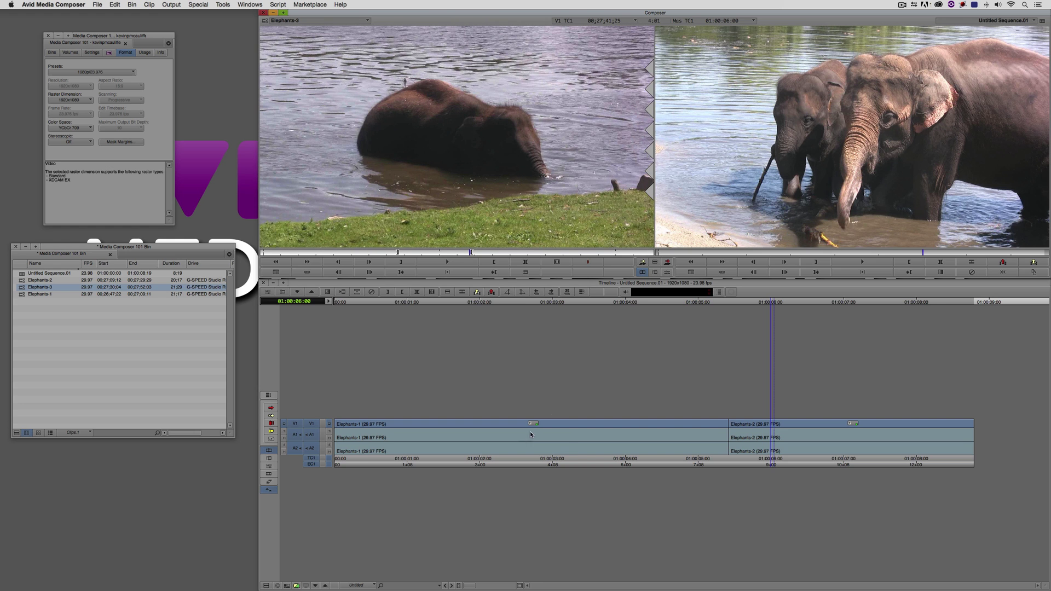
drag(772, 405, 976, 399)
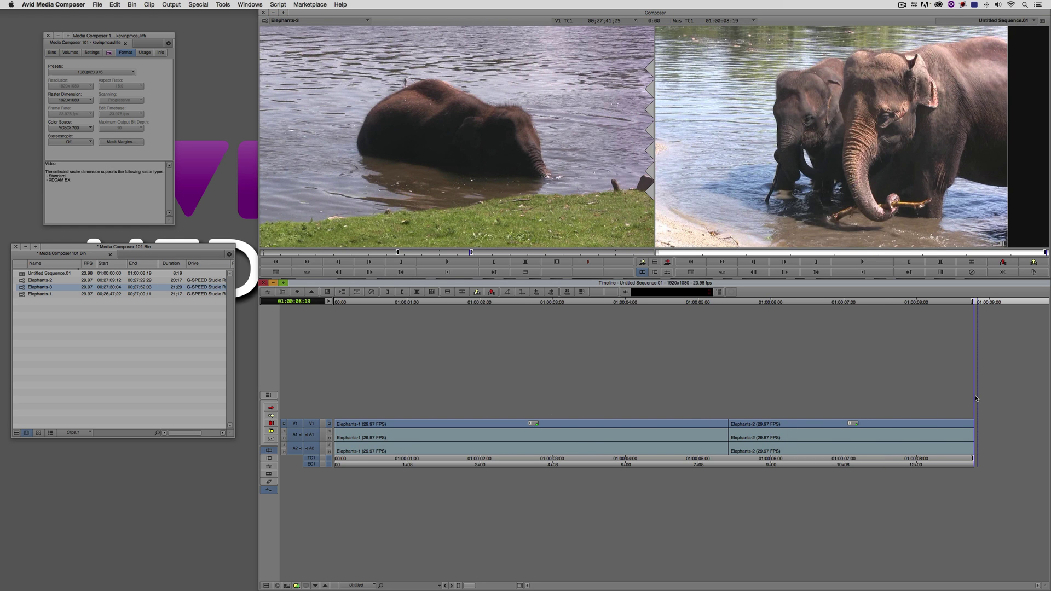
key(v)
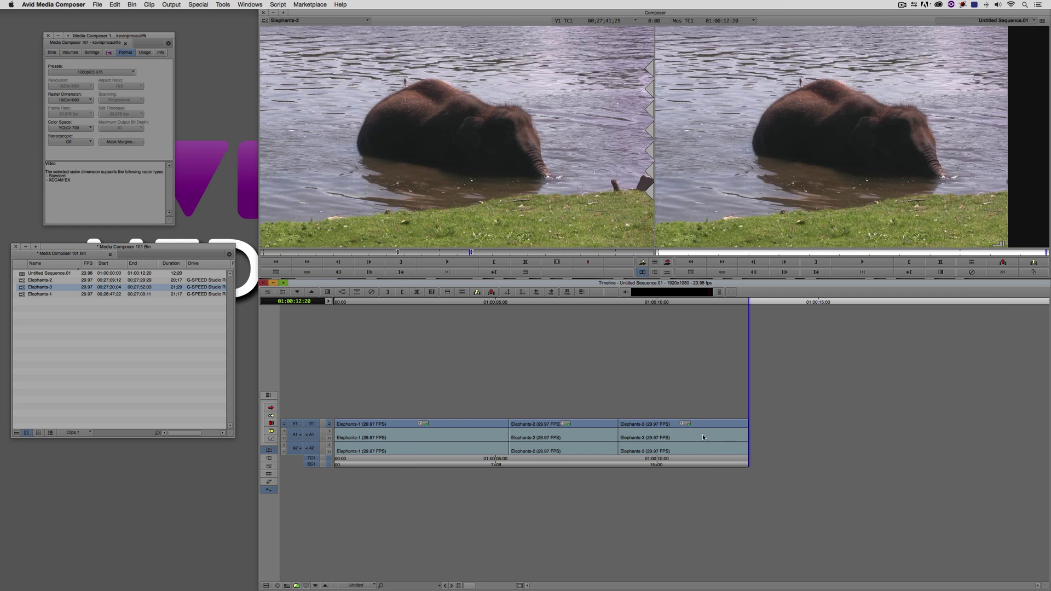
drag(693, 433, 550, 438)
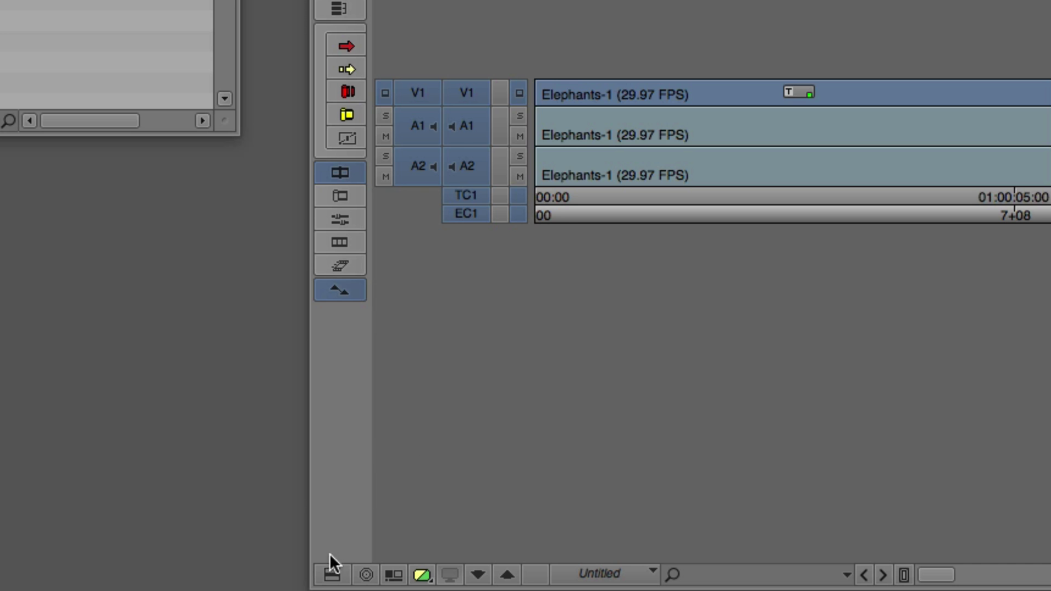
Set the timeline's Show Adapters option to None, then scrub through the sequence
click(332, 574)
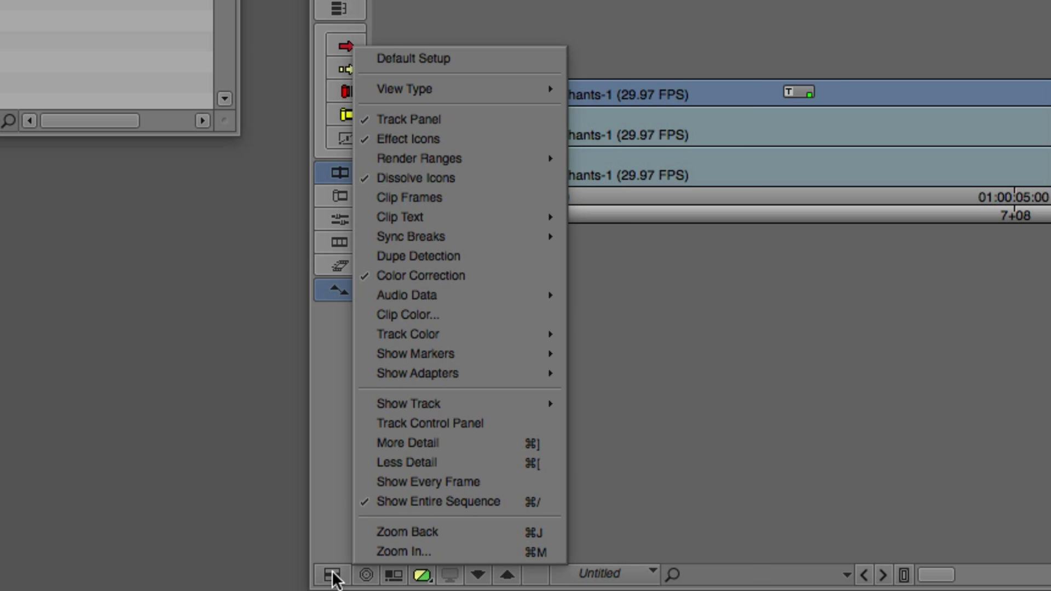
mouse_move(434, 372)
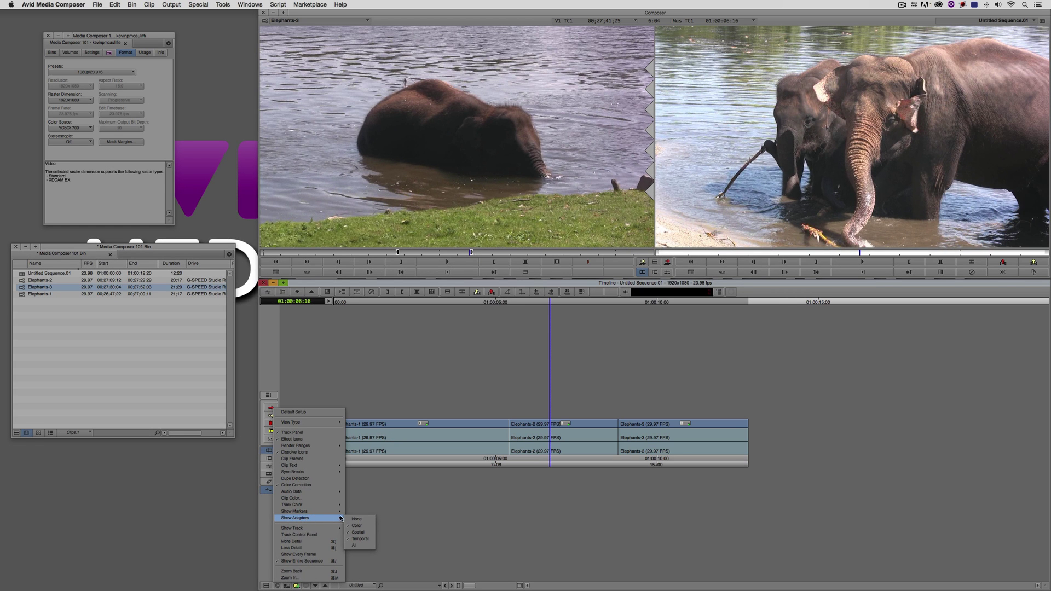
click(442, 466)
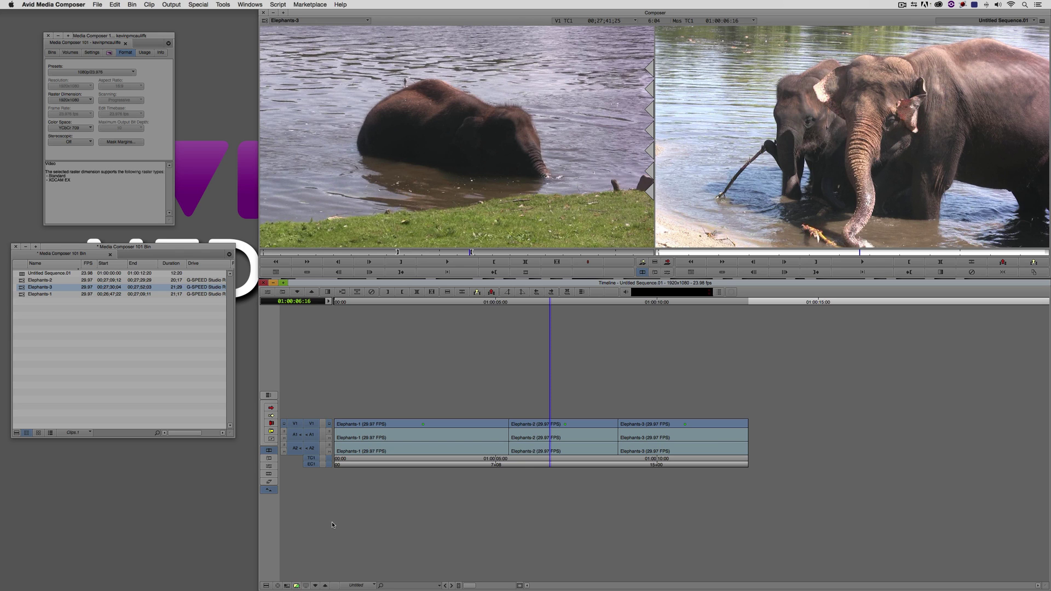
drag(408, 438, 609, 447)
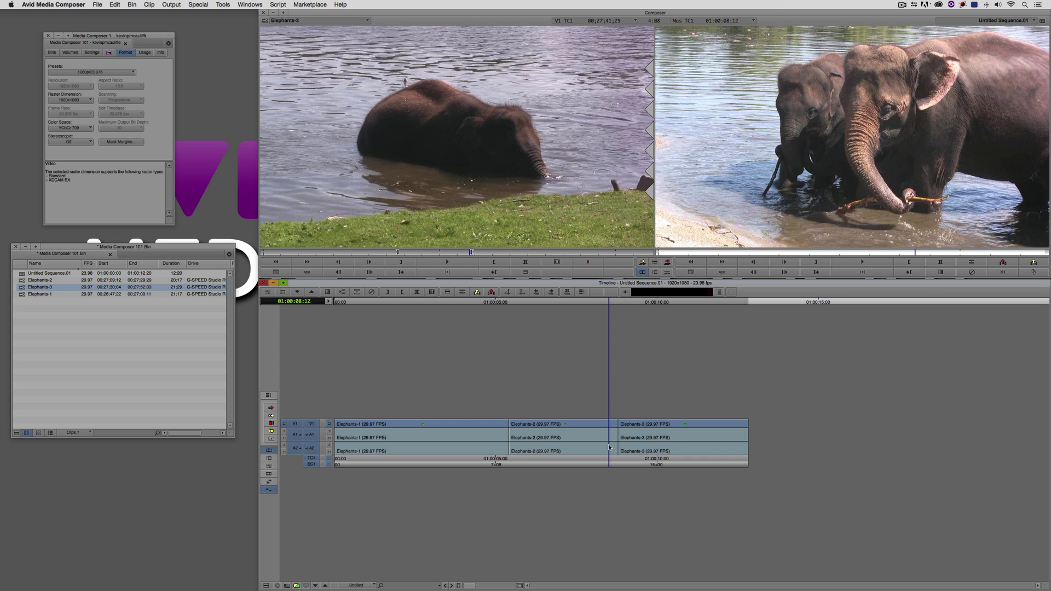
Return to the sequence start and rename the sequence to Elephants in the bin
drag(472, 252, 377, 253)
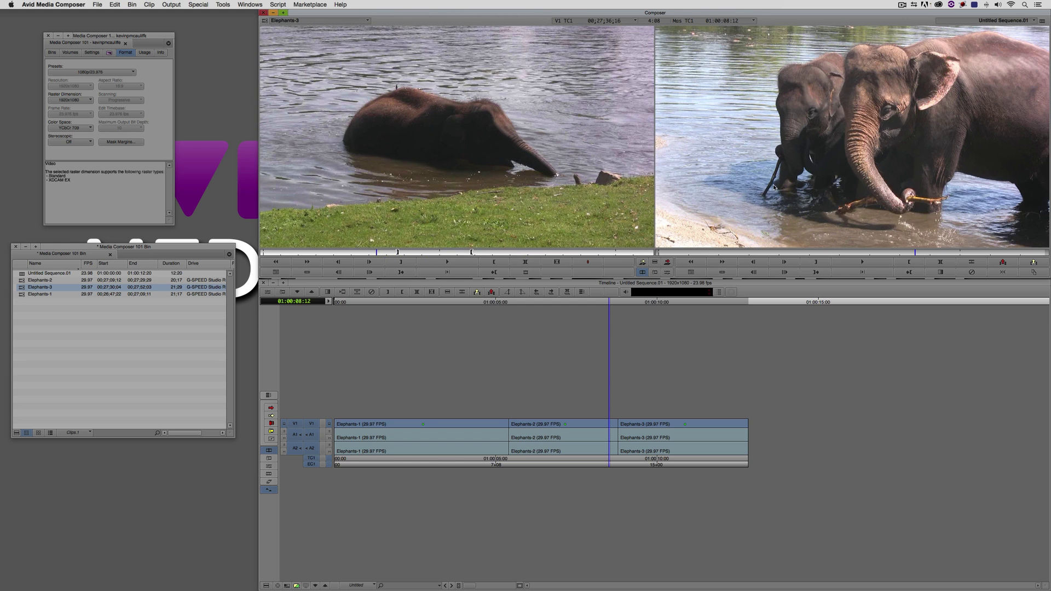
key(Home)
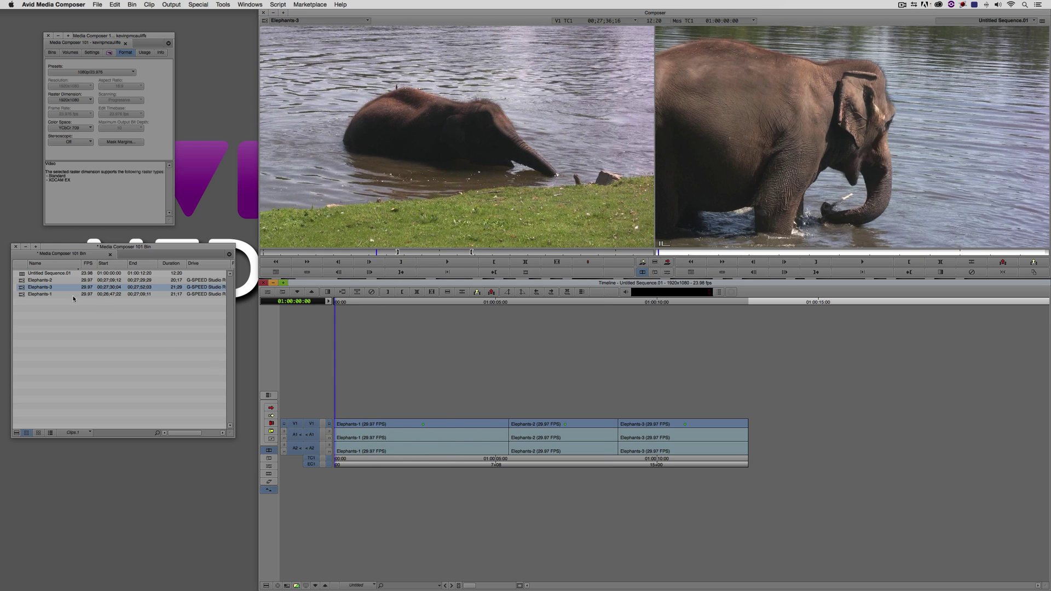
click(40, 273)
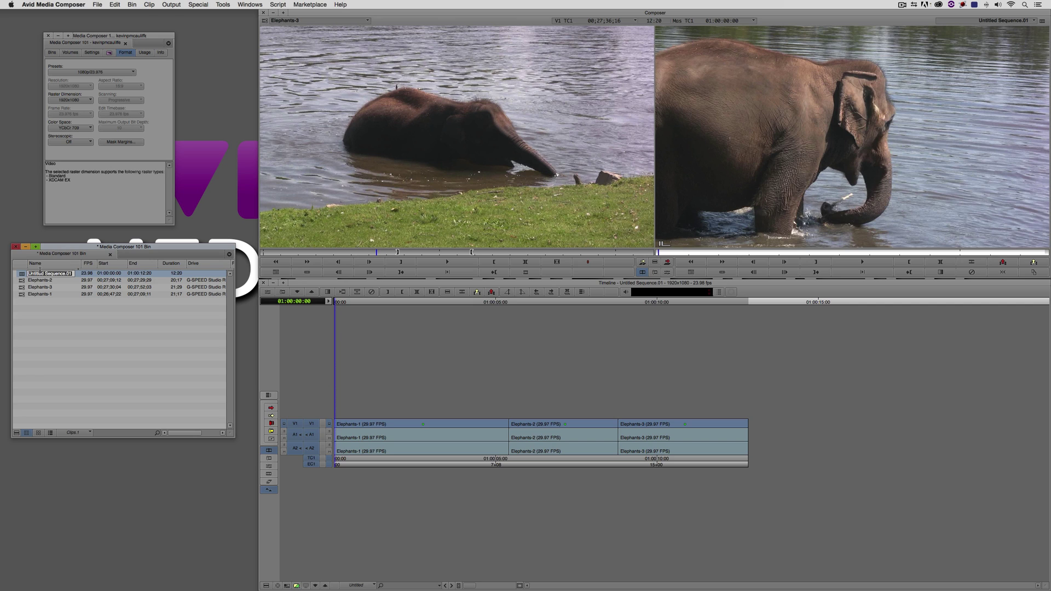
text(Elephants)
key(Return)
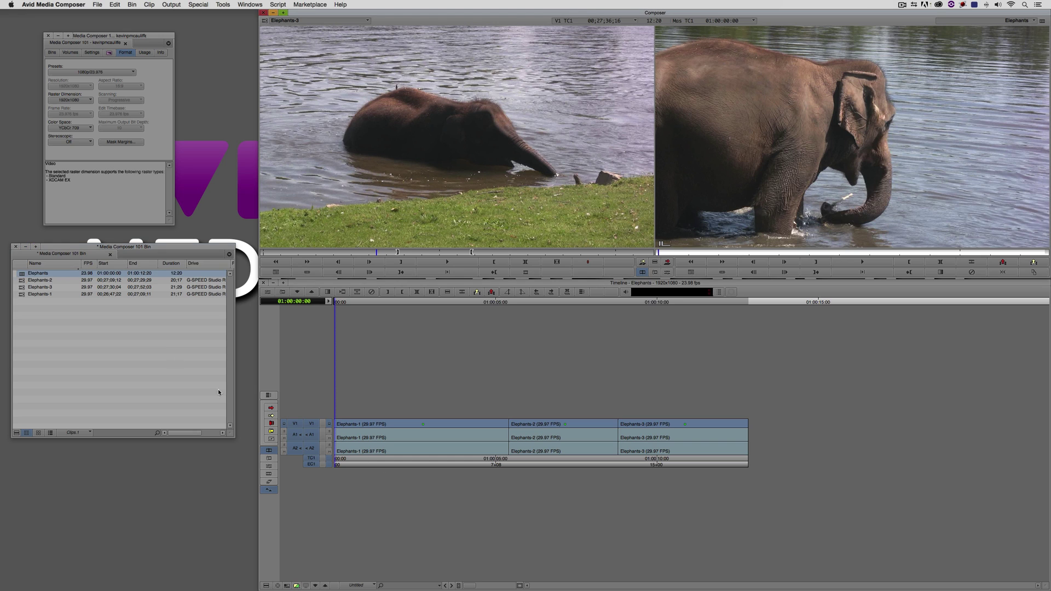
Open Consolidate/Transcode for the Elephants sequence, leave new-sequence creation off, and set the handle length to 48
right_click(23, 274)
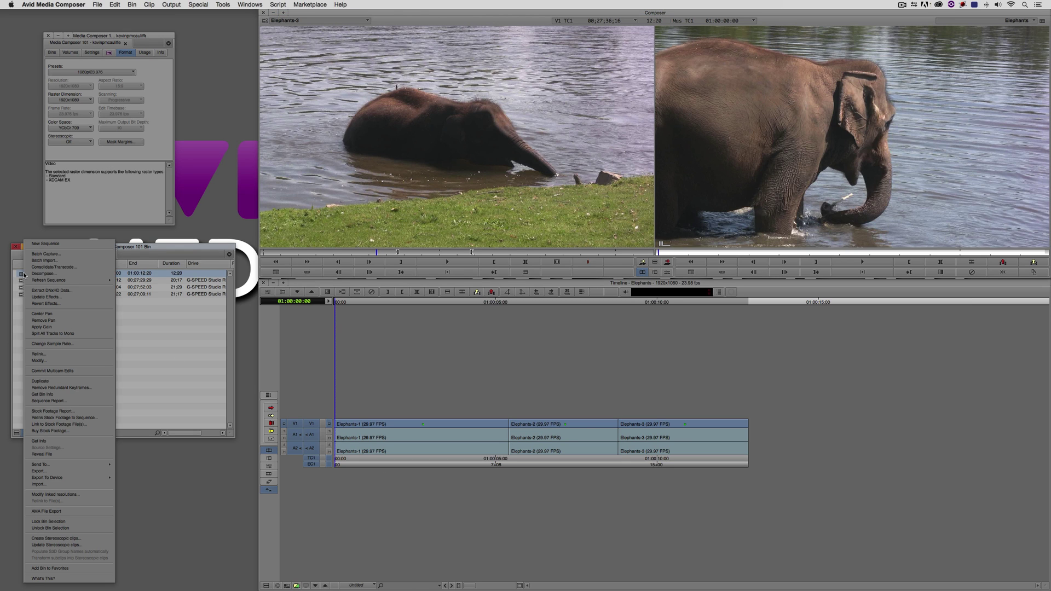
click(49, 267)
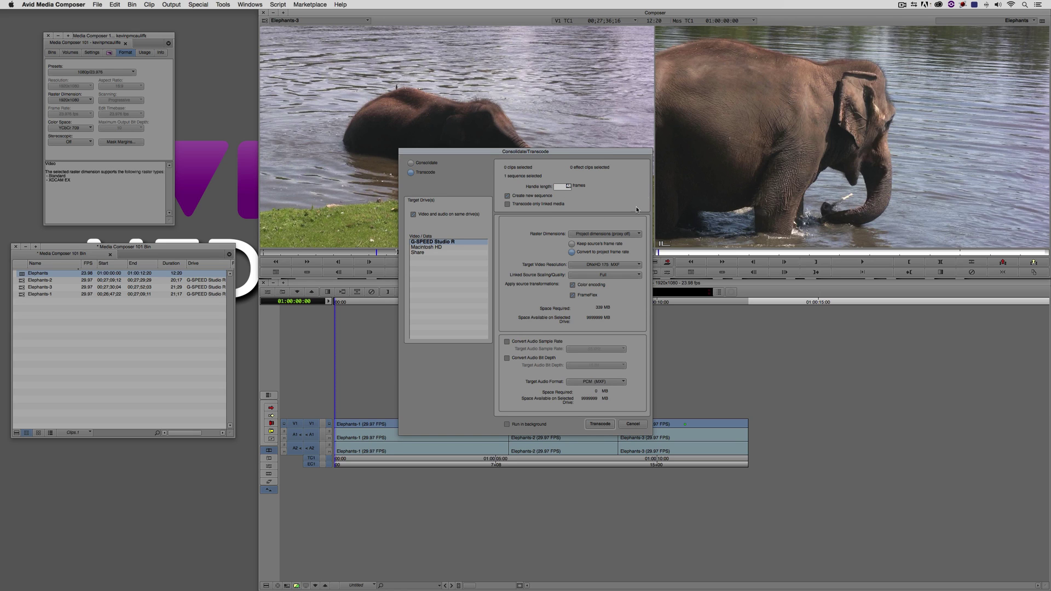
click(507, 196)
click(524, 197)
click(561, 186)
Cancel the edit-rate conversion alert and reopen the Consolidate/Transcode settings
click(595, 426)
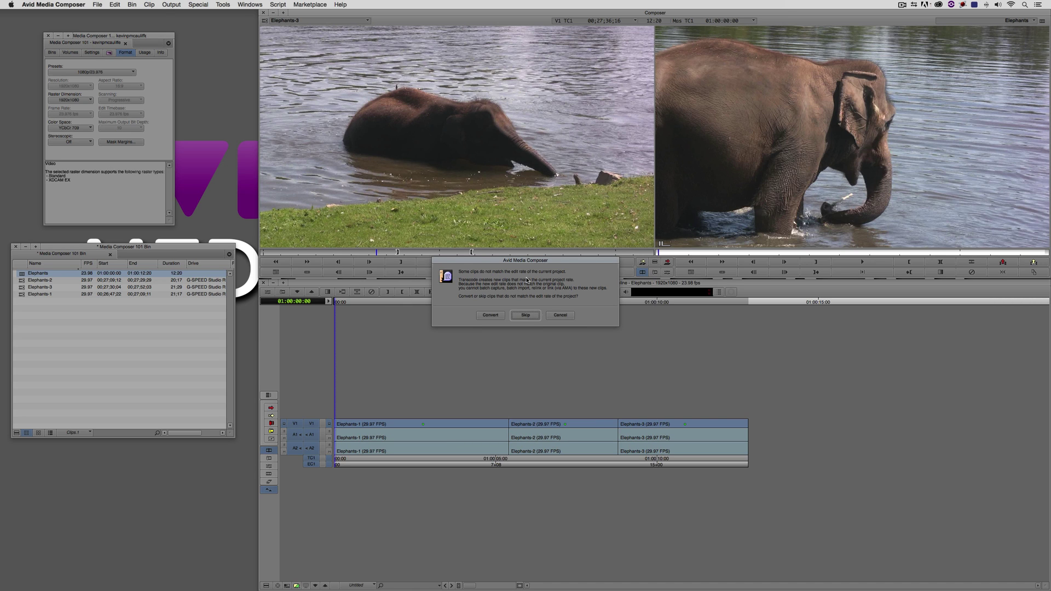
click(561, 316)
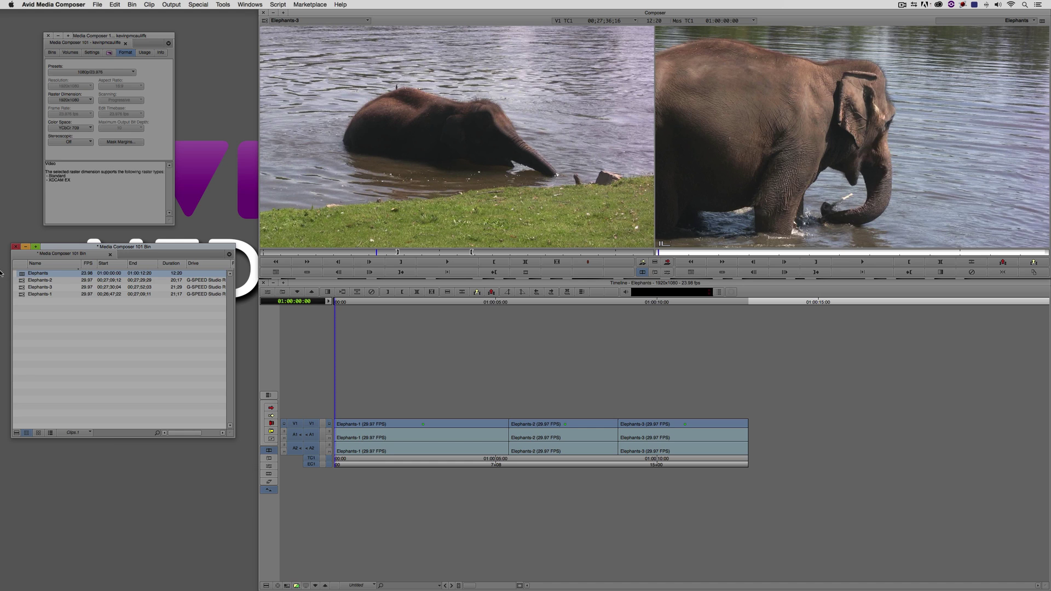
right_click(20, 273)
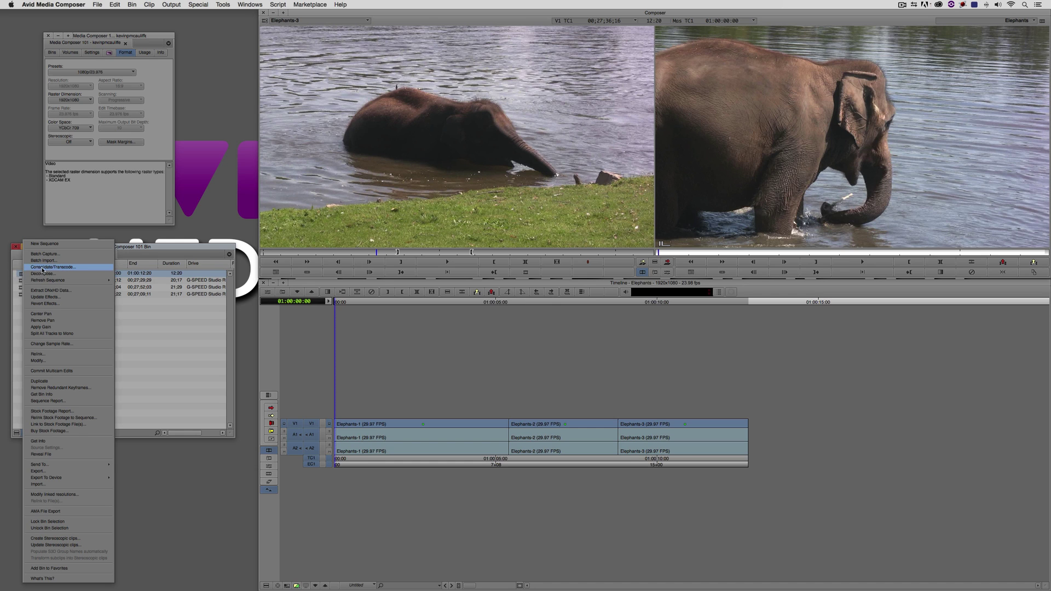
click(43, 268)
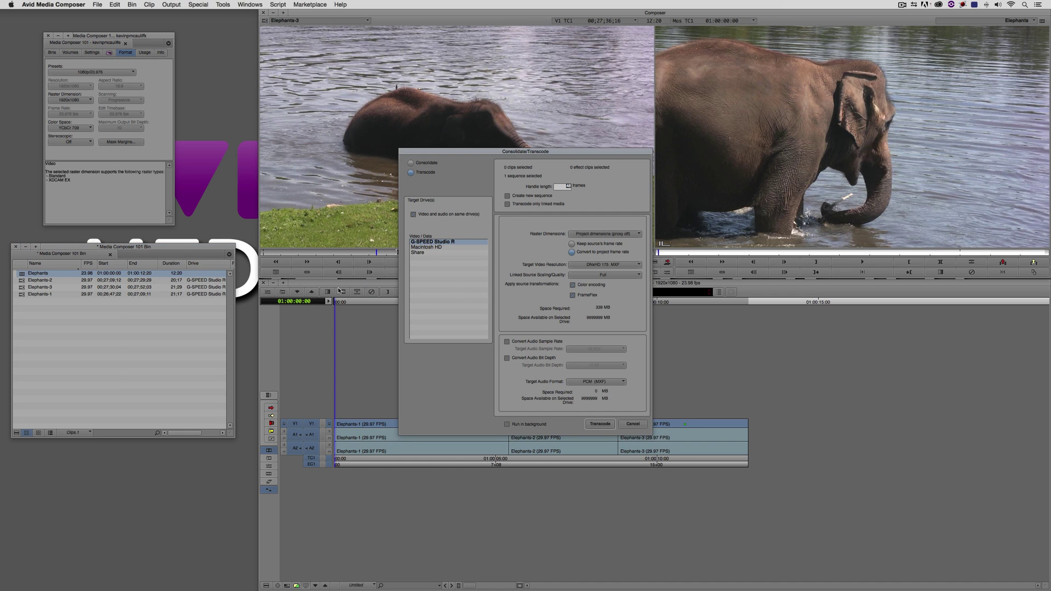
Transcode to DNxHR HQ MXF keeping the source's frame rate
click(582, 245)
click(600, 265)
click(605, 282)
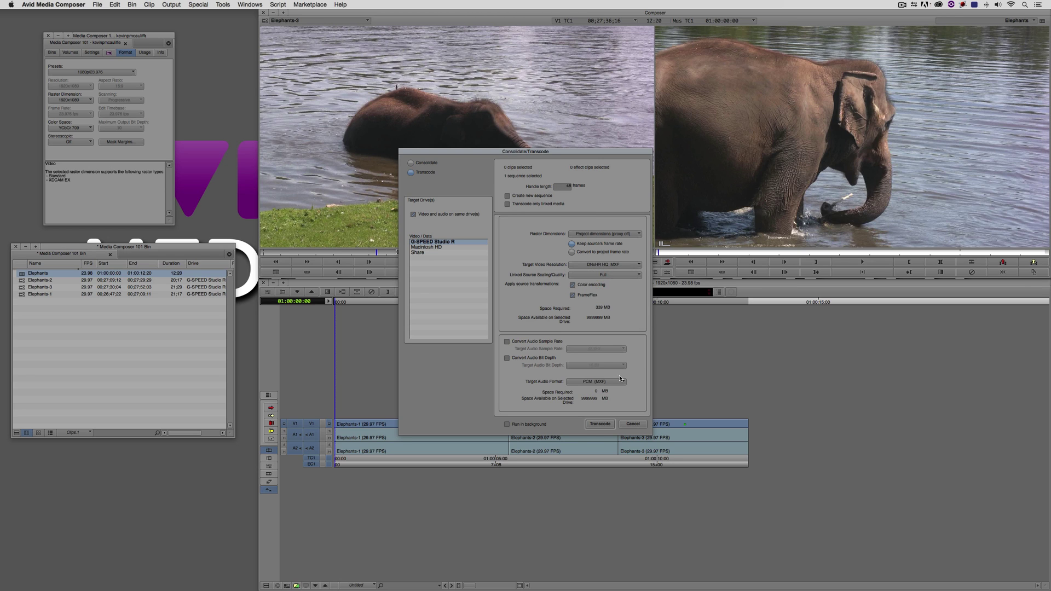
click(600, 424)
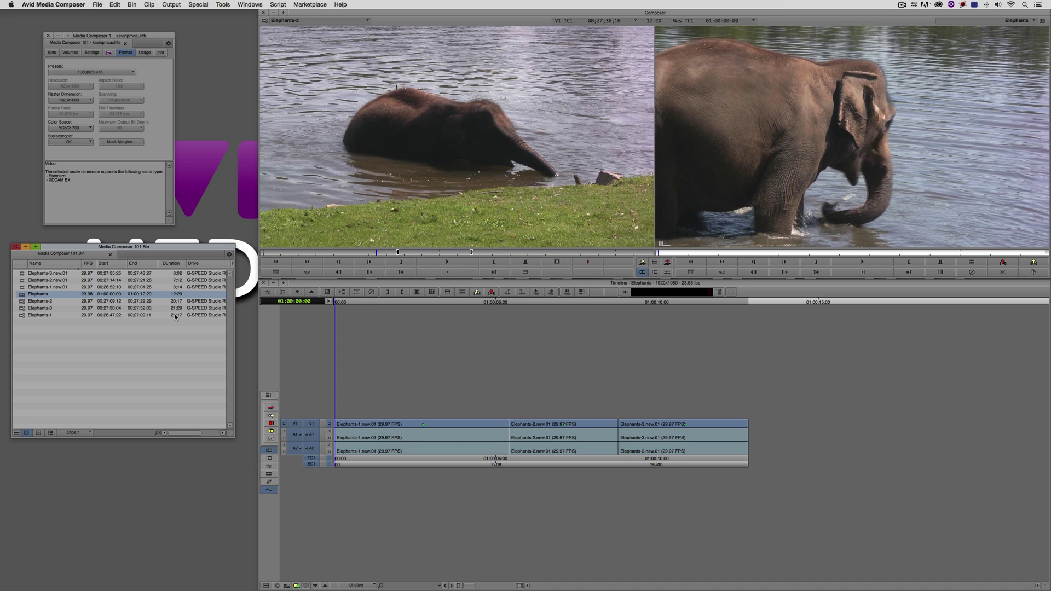
Mark the first clip at 01:00:02:19, float the Tool Palette, and Match Frame to Elephants-1.new.01
click(425, 422)
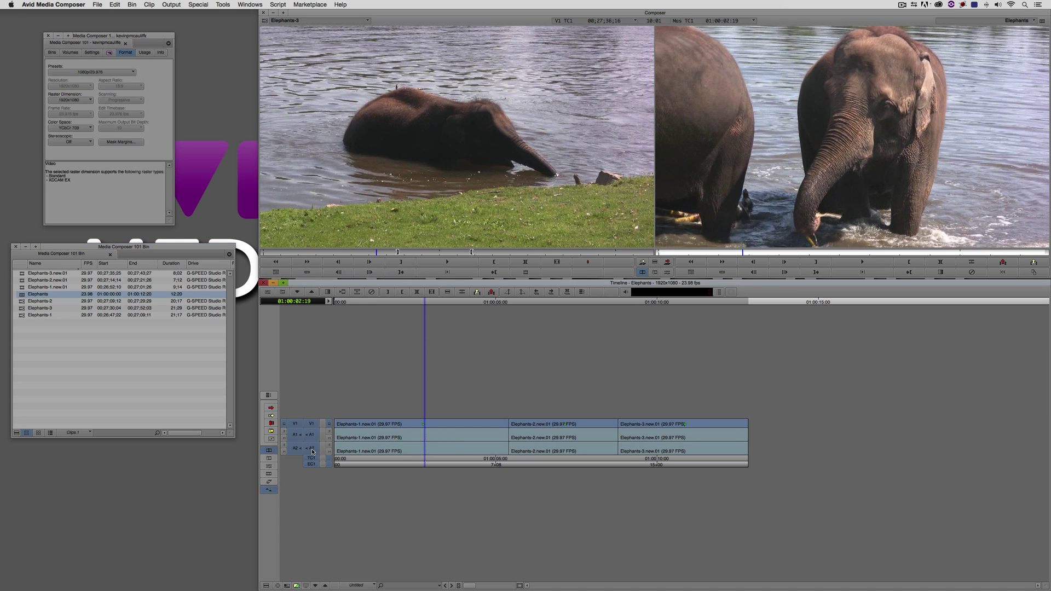
key(t)
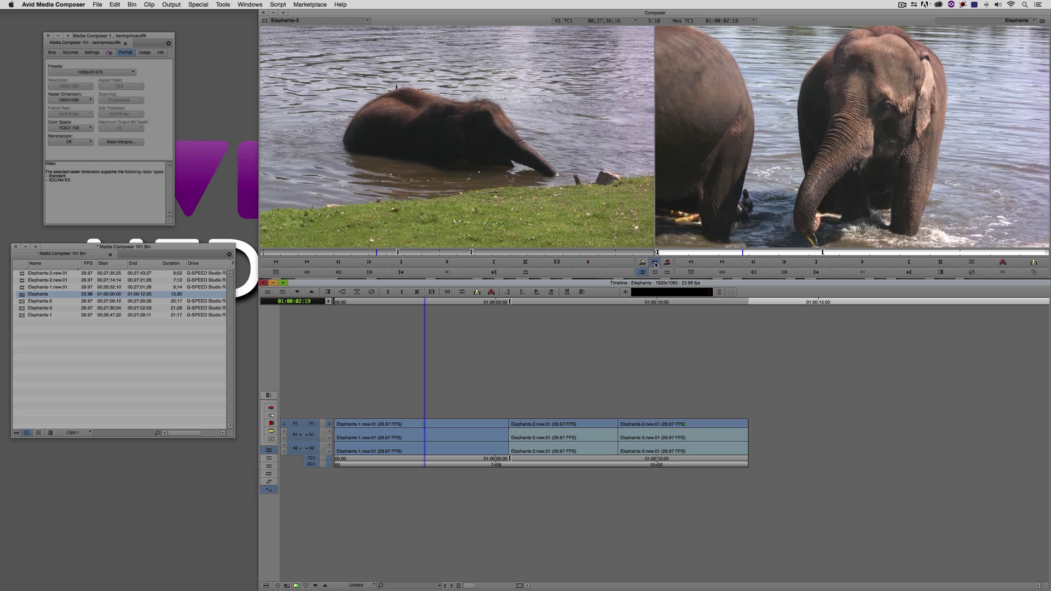
drag(655, 262, 223, 475)
click(215, 488)
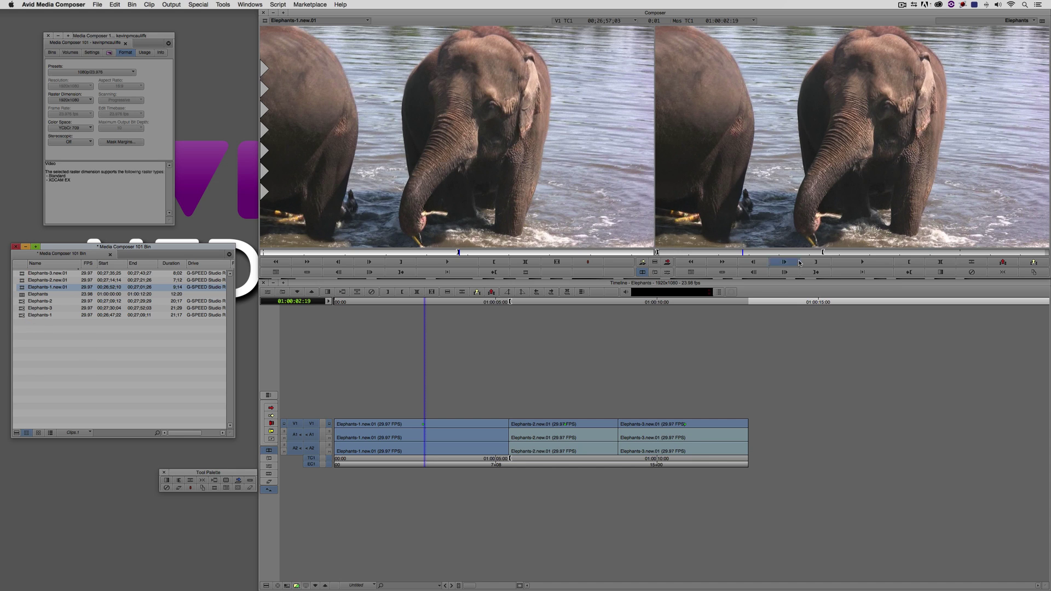
click(434, 456)
click(433, 457)
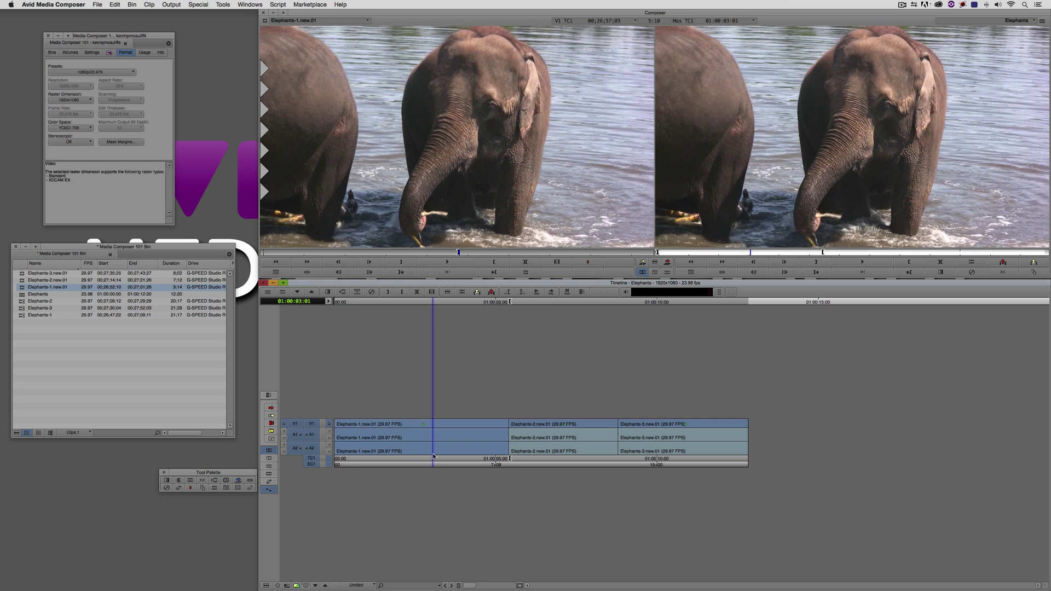